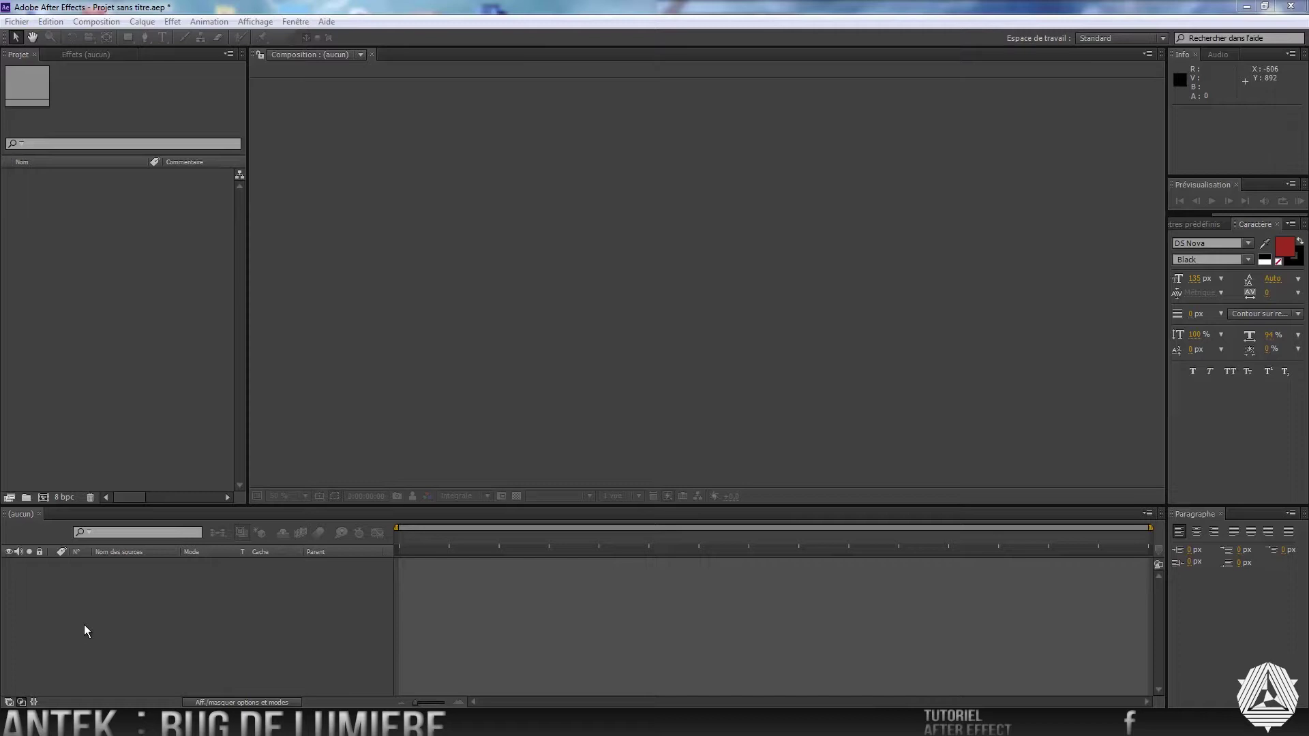
Switch to the browser and play the "intro loxoxe" YouTube video to examine its flickering light effect.
key("alt+Tab")
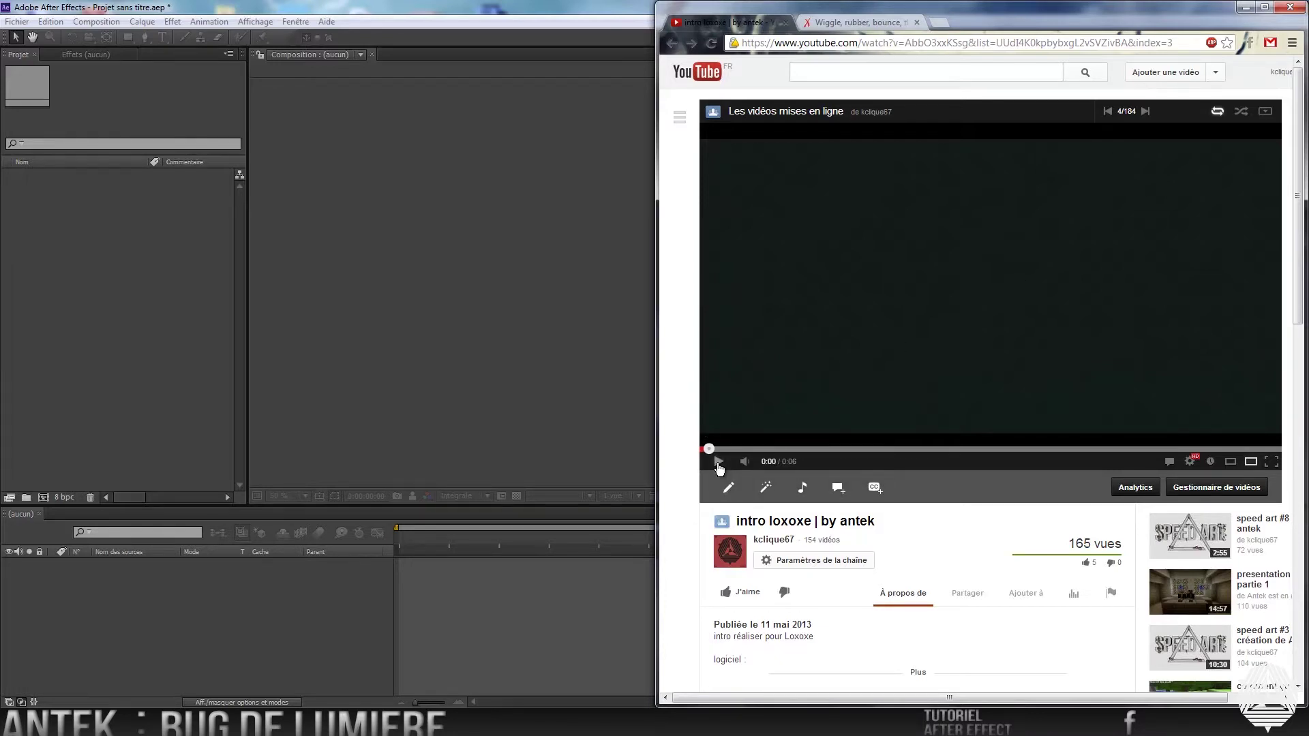
left_click(719, 463)
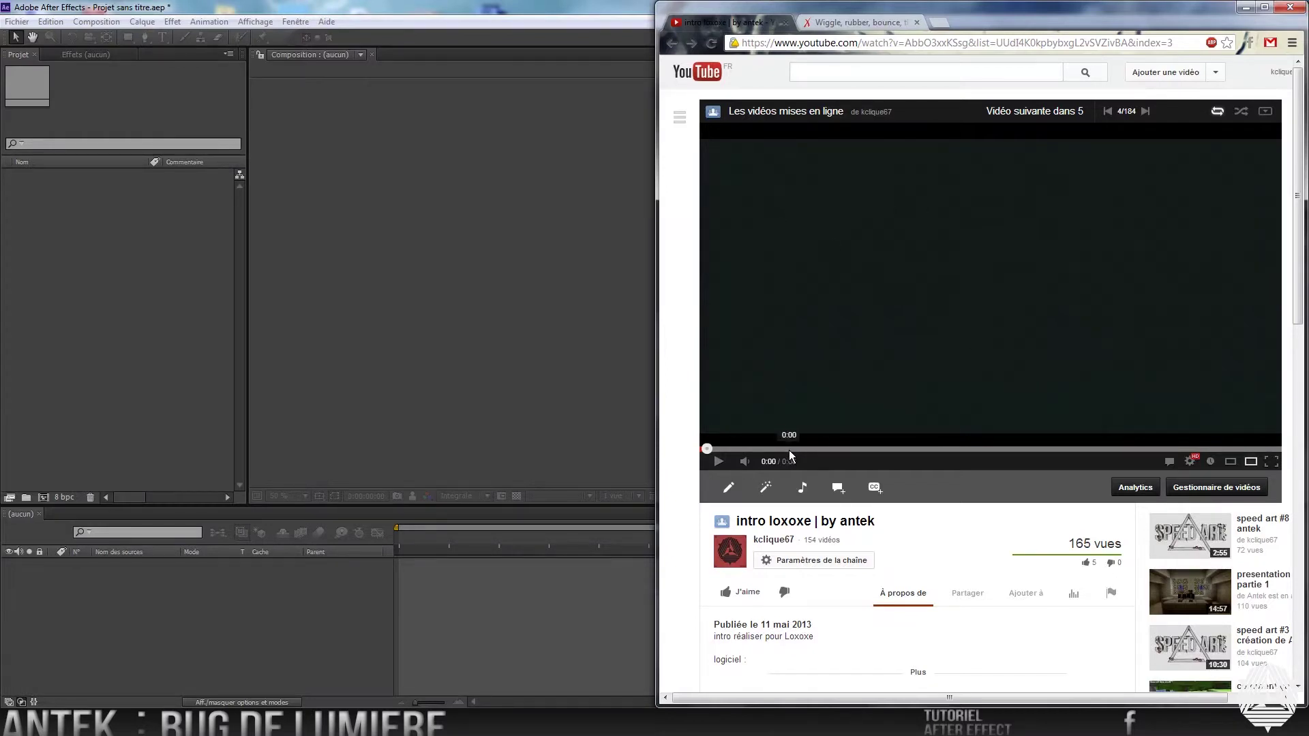
left_click(719, 462)
left_click(719, 462)
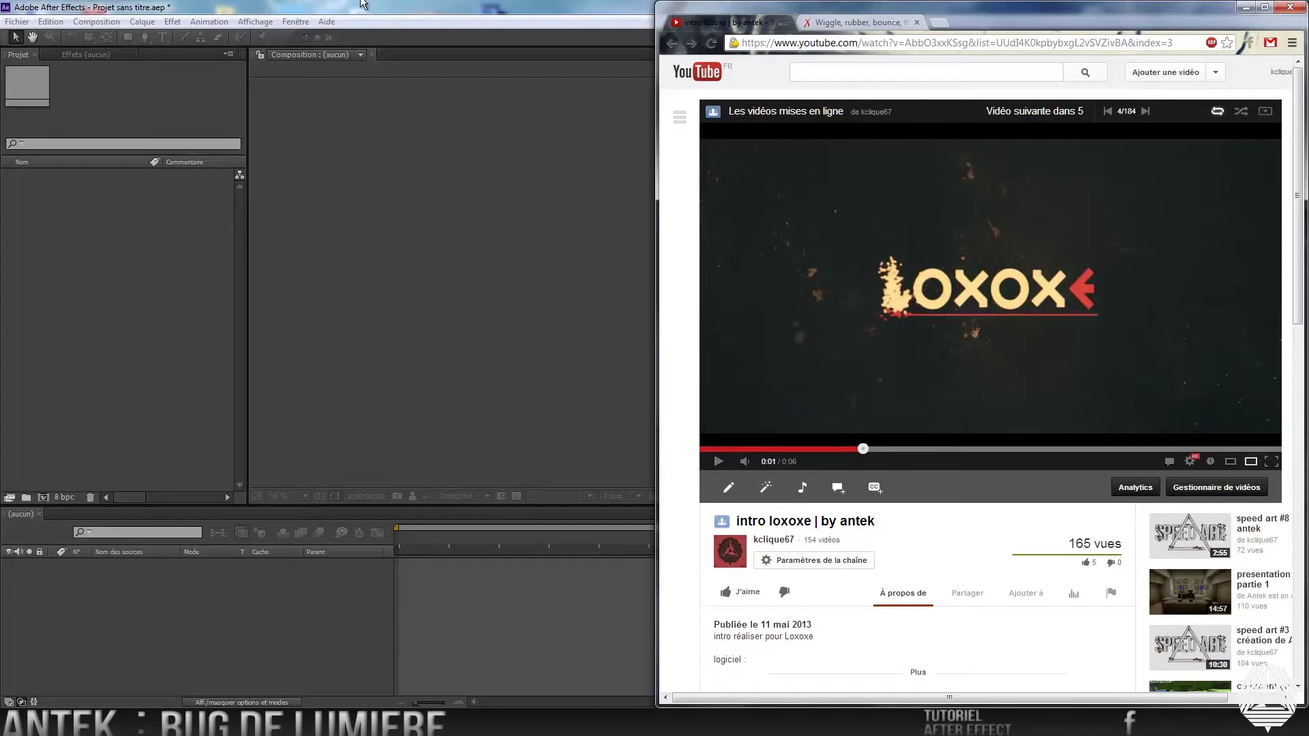
Look through the expressions on the Motion Graphics Exchange page, especially Jumpy Wiggle 1 and Jumpy Wiggle 2.
left_click(838, 28)
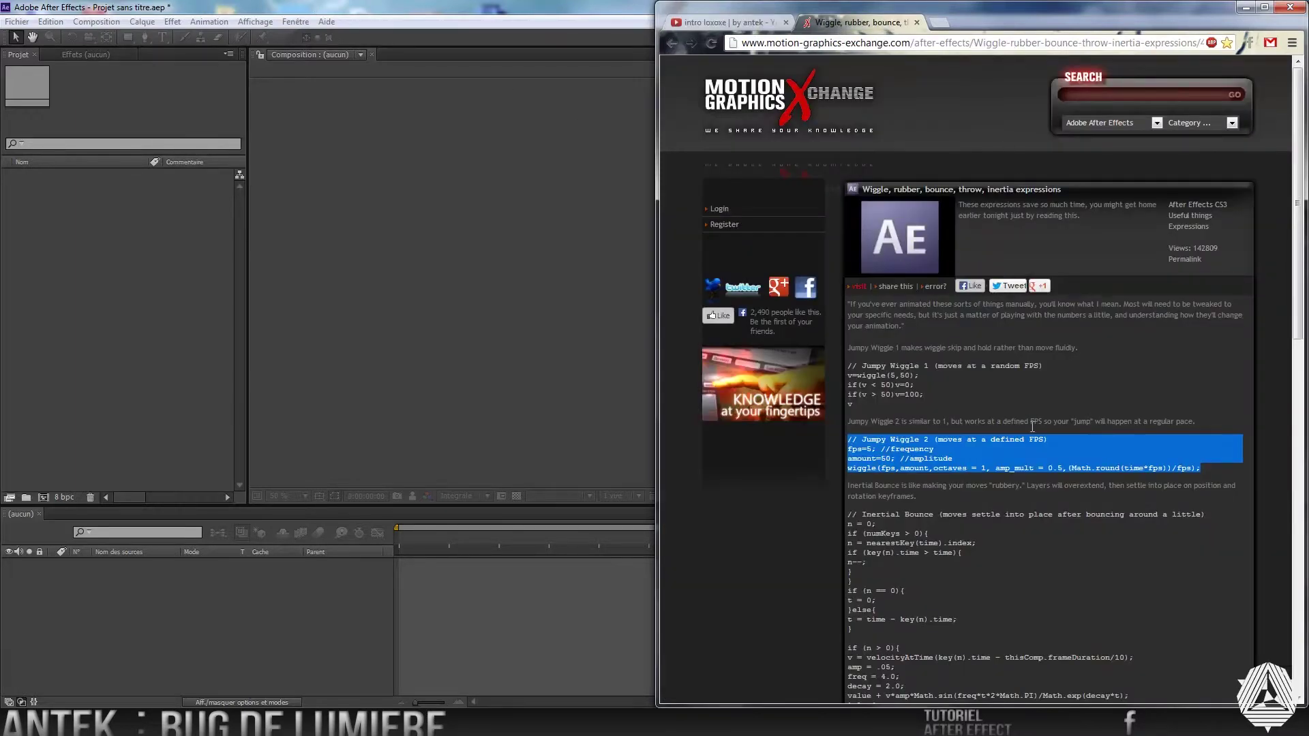
triple_click(1029, 403)
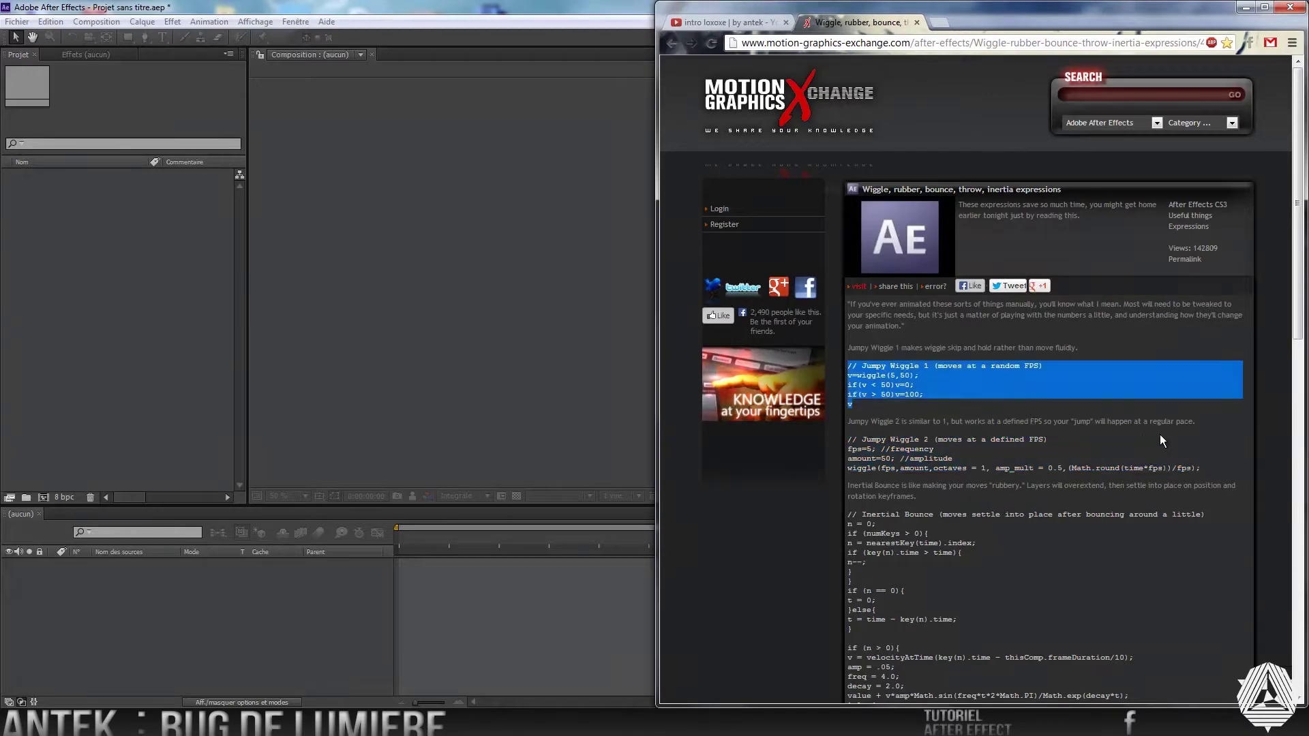
triple_click(1196, 444)
scroll(1196, 444, "down", 8)
scroll(1265, 426, "up", 3)
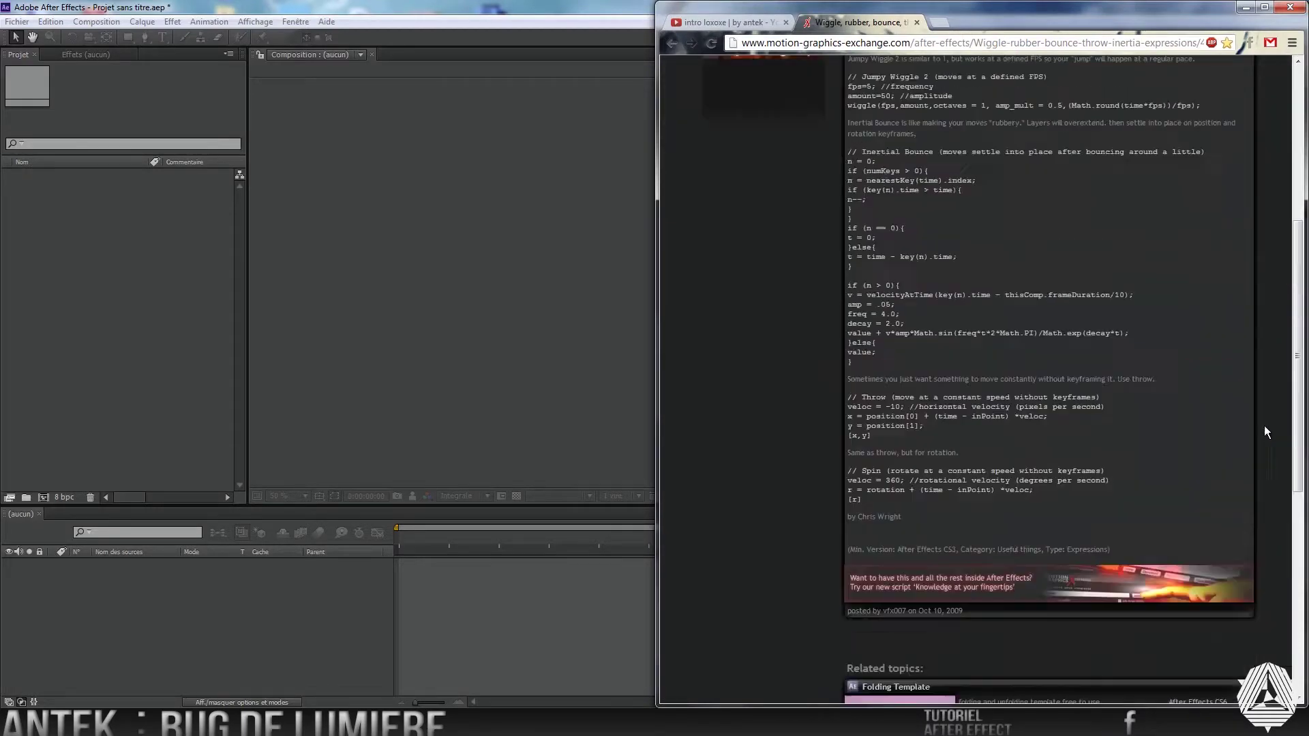
scroll(1264, 426, "up", 5)
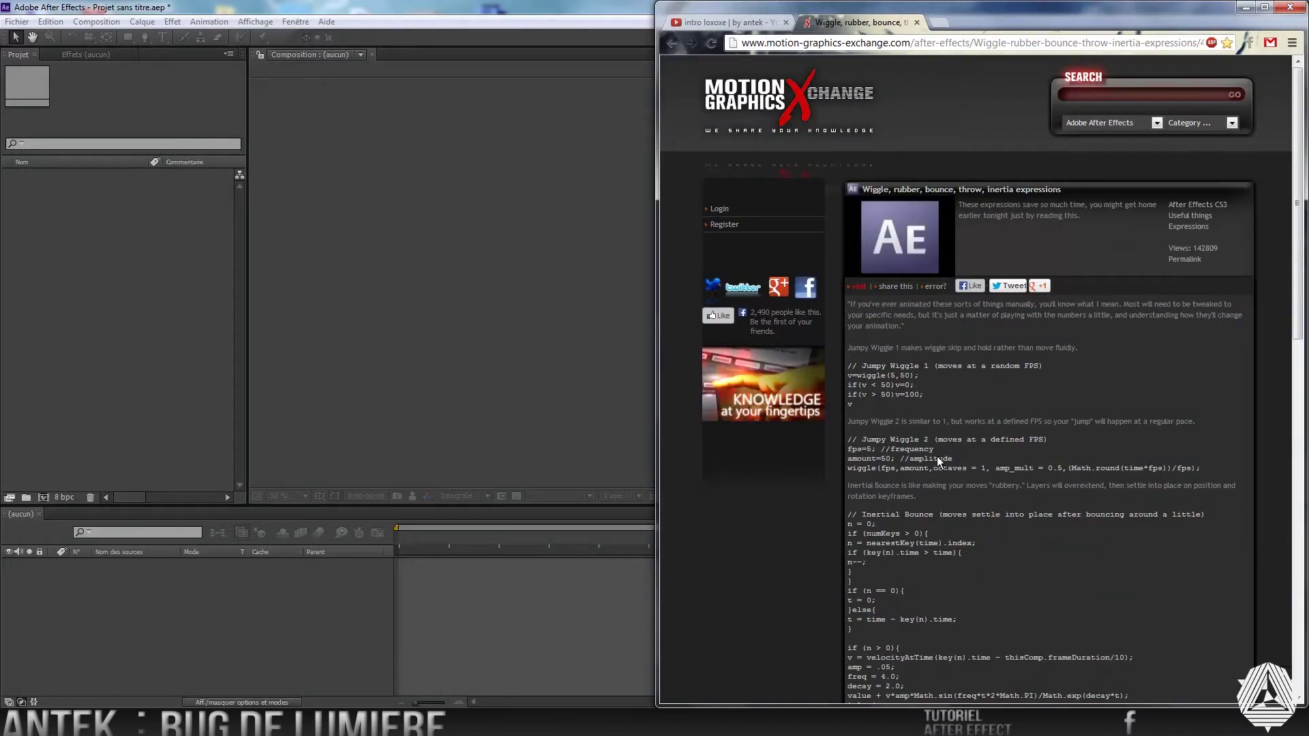
scroll(937, 456, "down", 7)
scroll(926, 468, "up", 4)
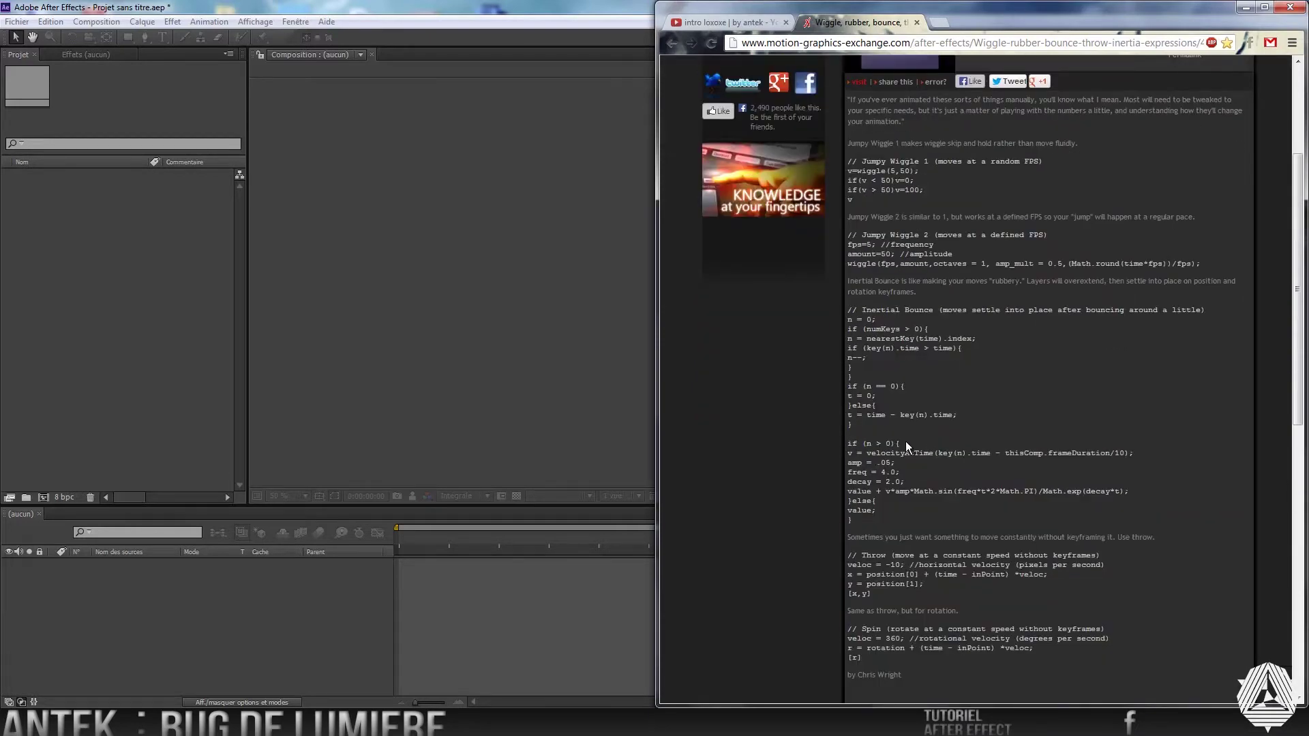
scroll(906, 440, "up", 3)
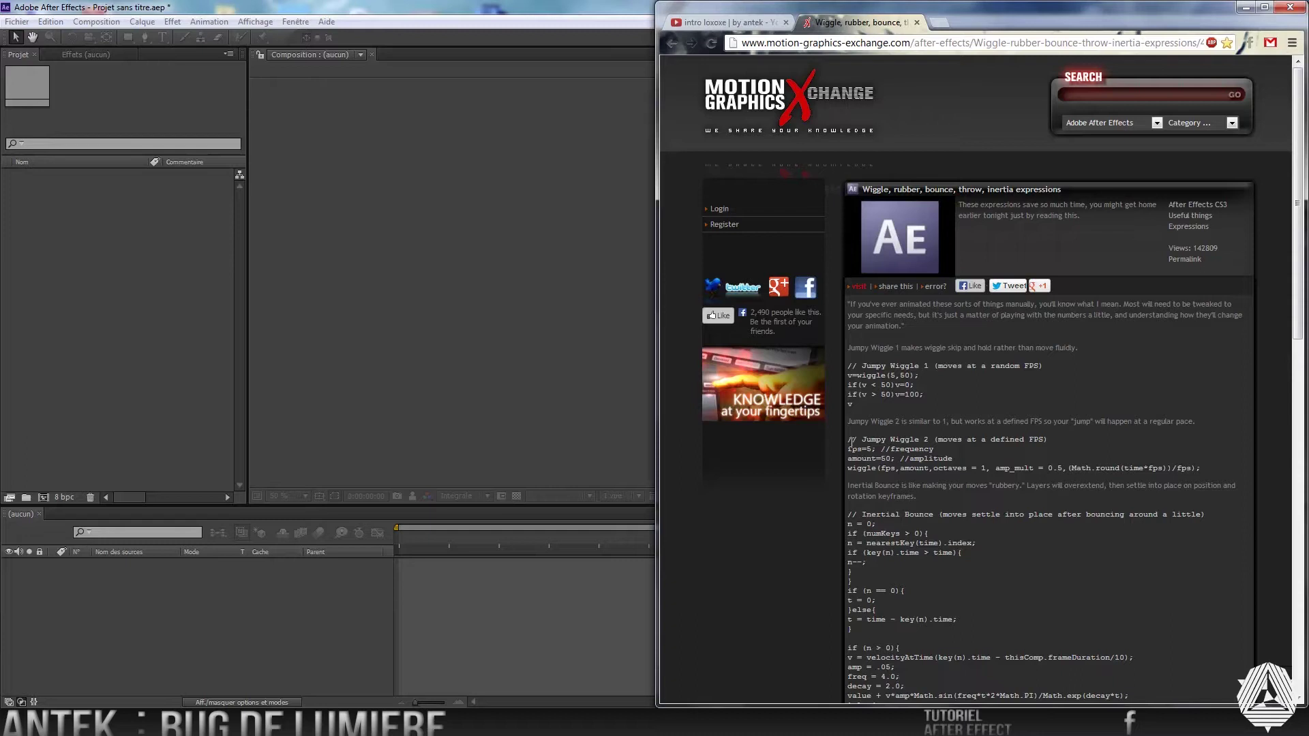
mouse_move(849, 440)
left_mouse_down()
mouse_move(935, 449)
mouse_move(849, 440)
left_mouse_up()
Switch back to After Effects and create a new composition named tuto with the HDV/HDTV 720 29,97 preset.
left_click(435, 7)
left_click(97, 22)
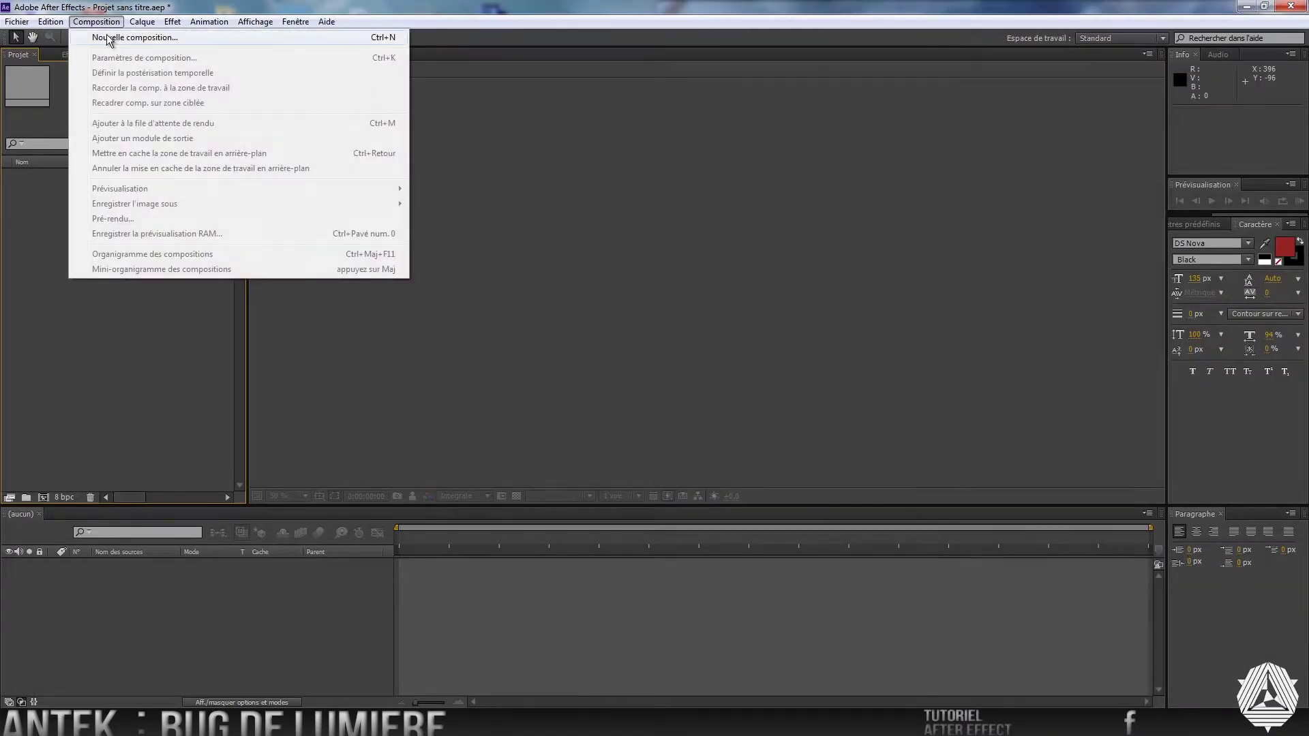
left_click(109, 38)
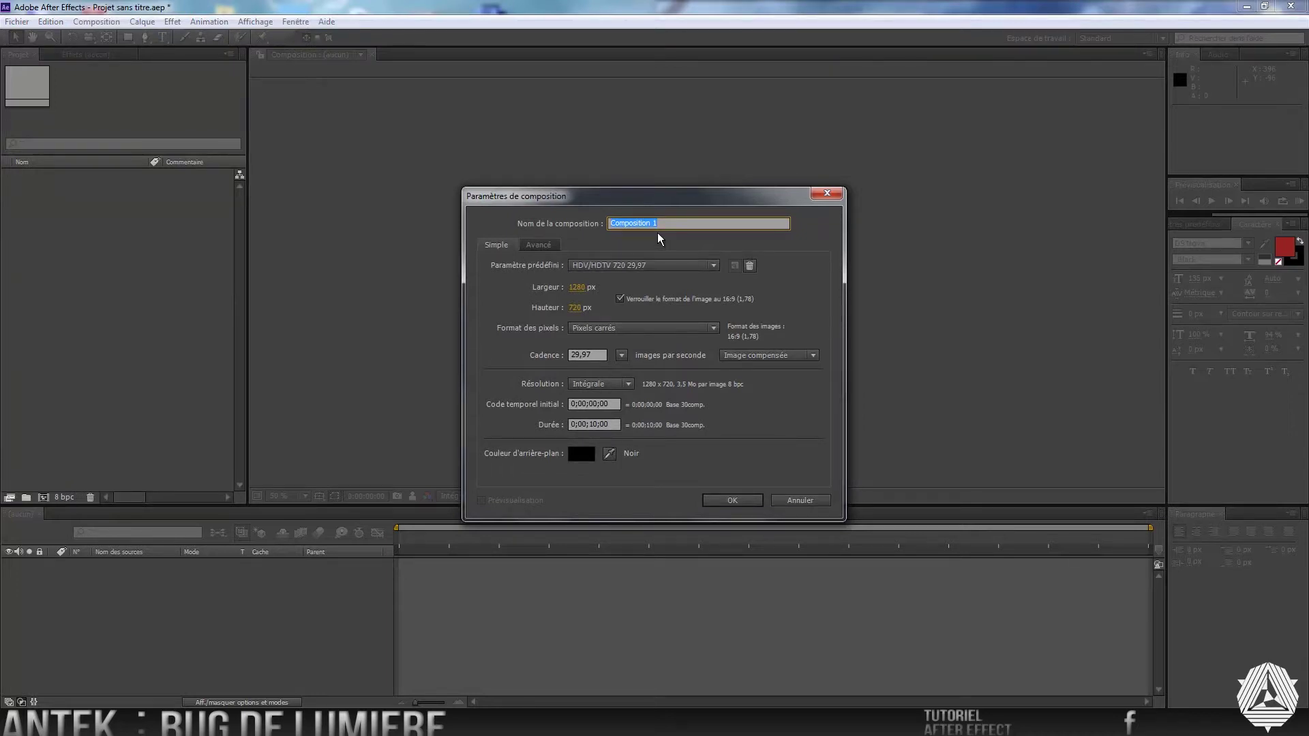
type("tuto")
left_click(736, 460)
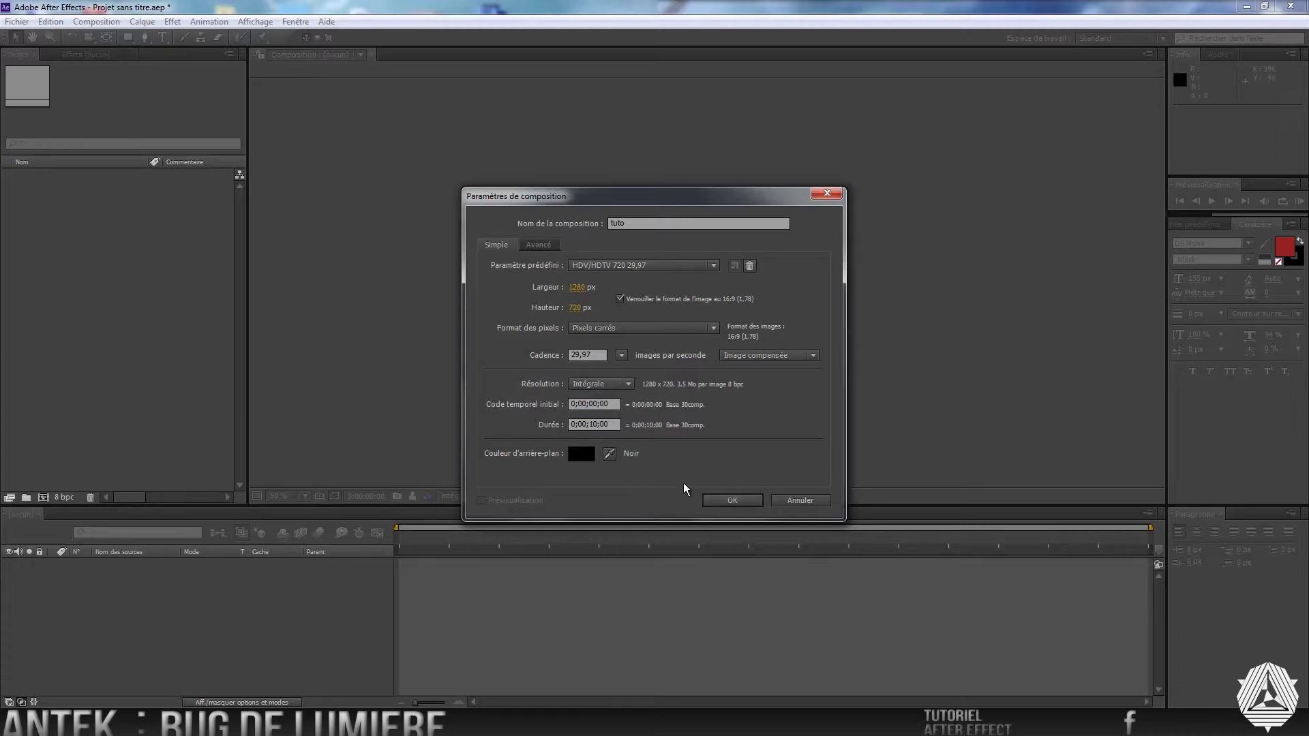
left_click(732, 501)
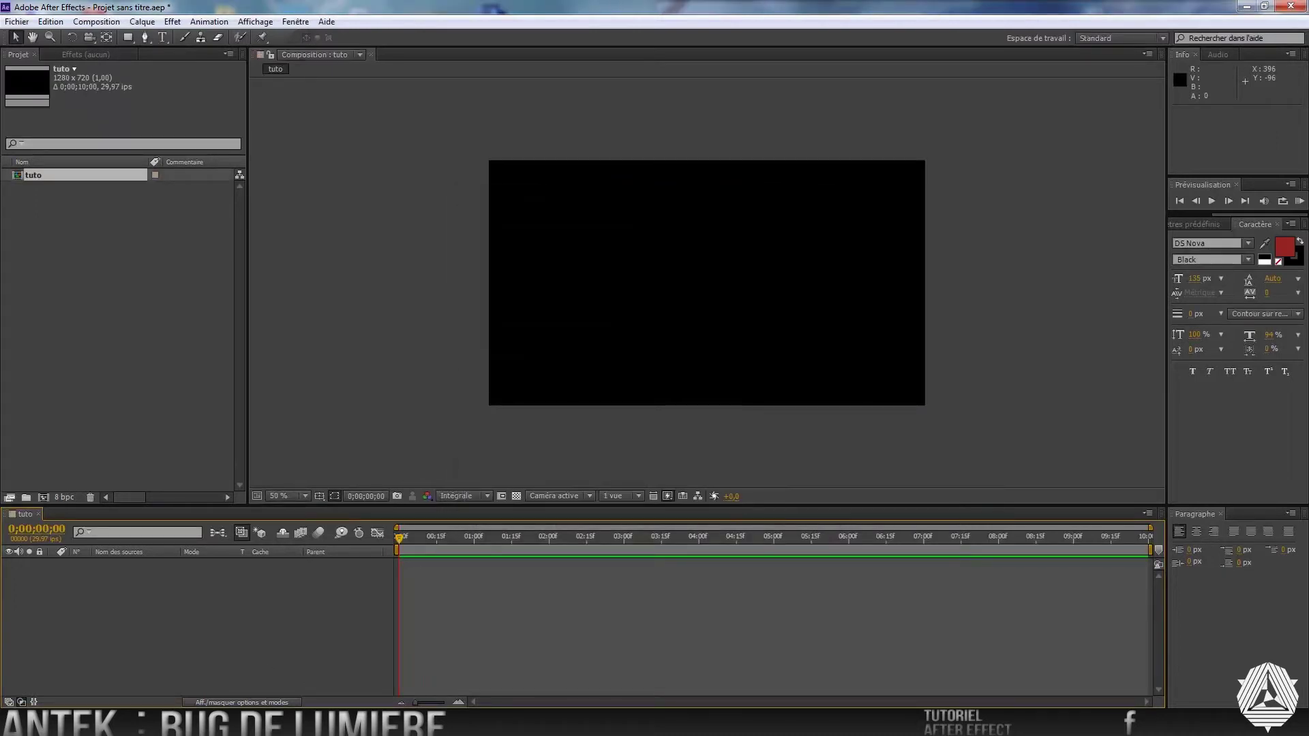
Import the camion vemma image from the desktop into the project and add it as a layer in the tuto composition.
key("super+d")
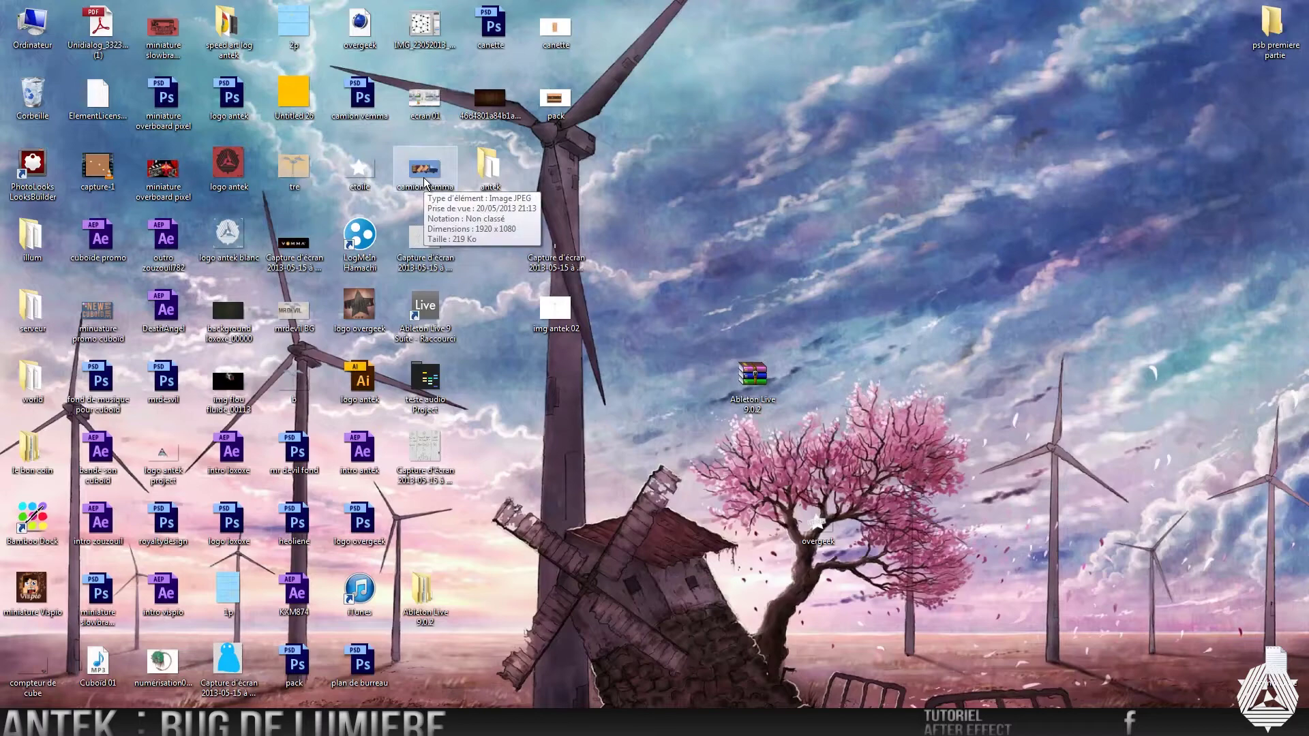
left_click_drag(424, 180, 133, 399)
left_click_drag(68, 174, 124, 598)
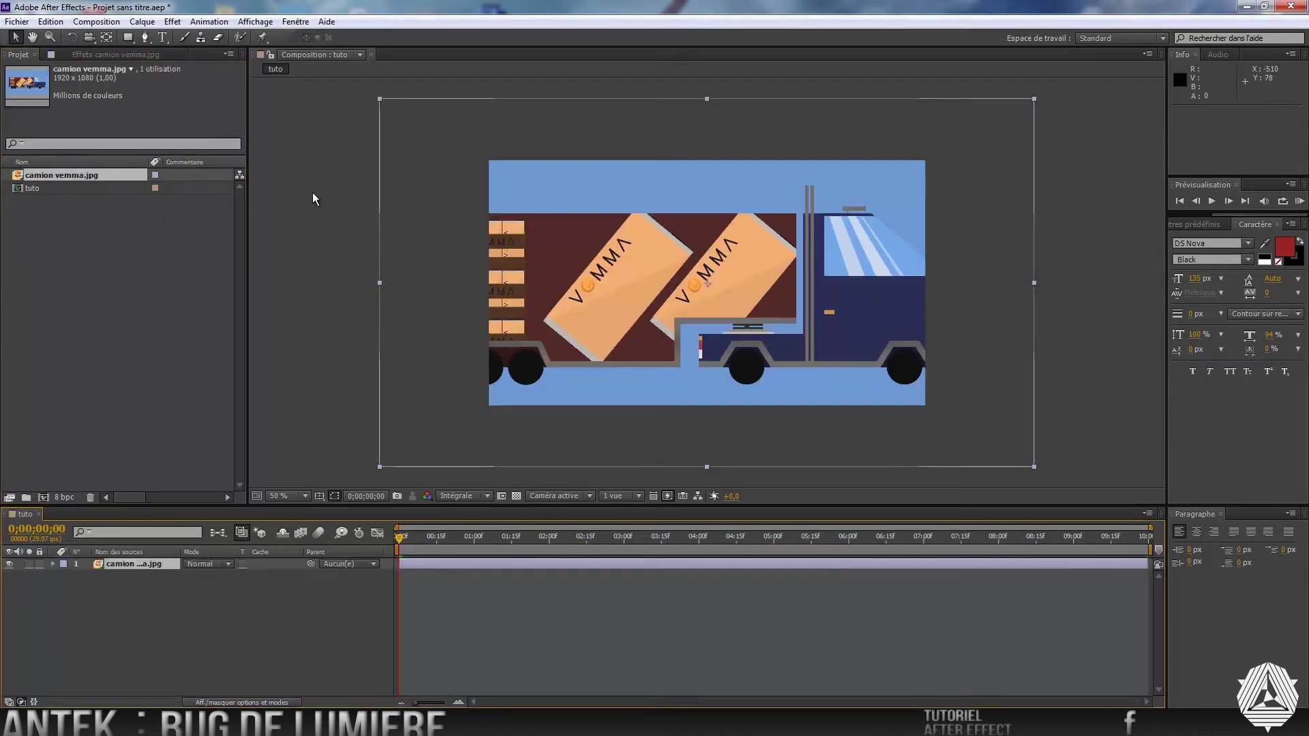
Scale the truck image layer down to about 67% so it fits the composition frame.
left_click_drag(371, 104, 487, 160)
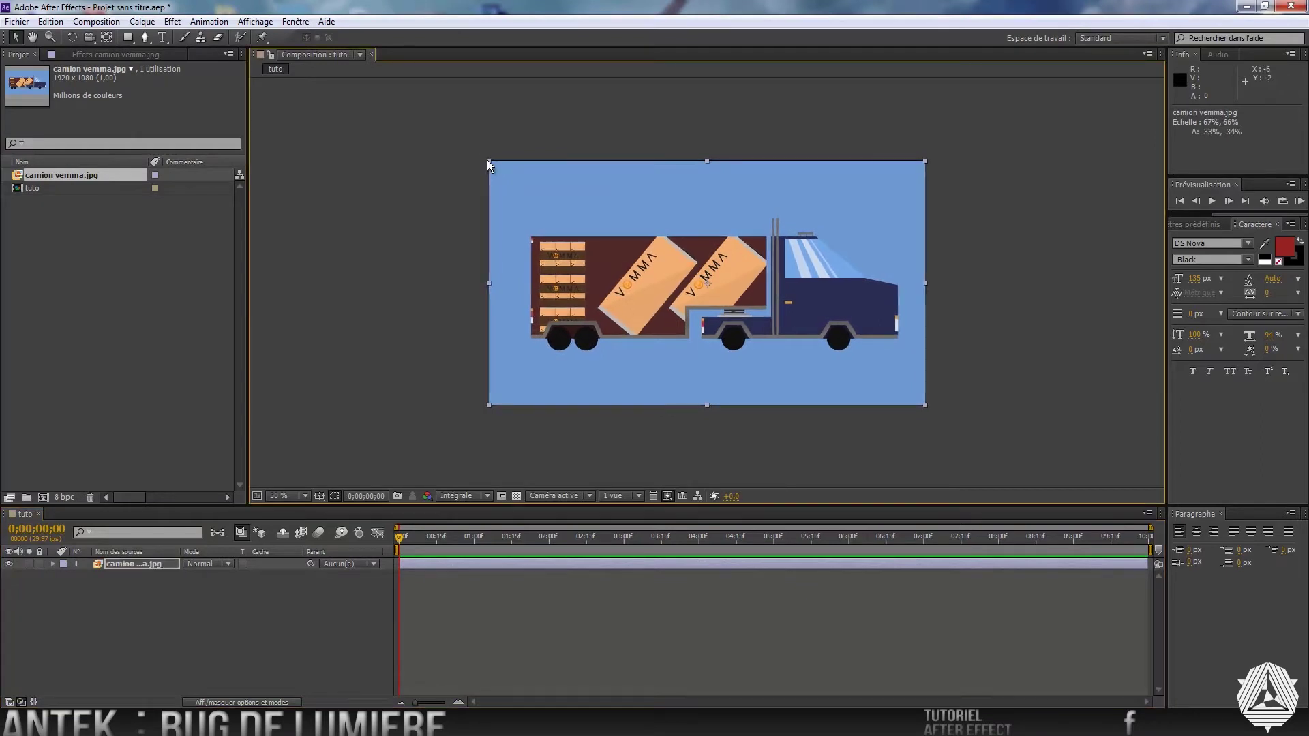
left_click(286, 665)
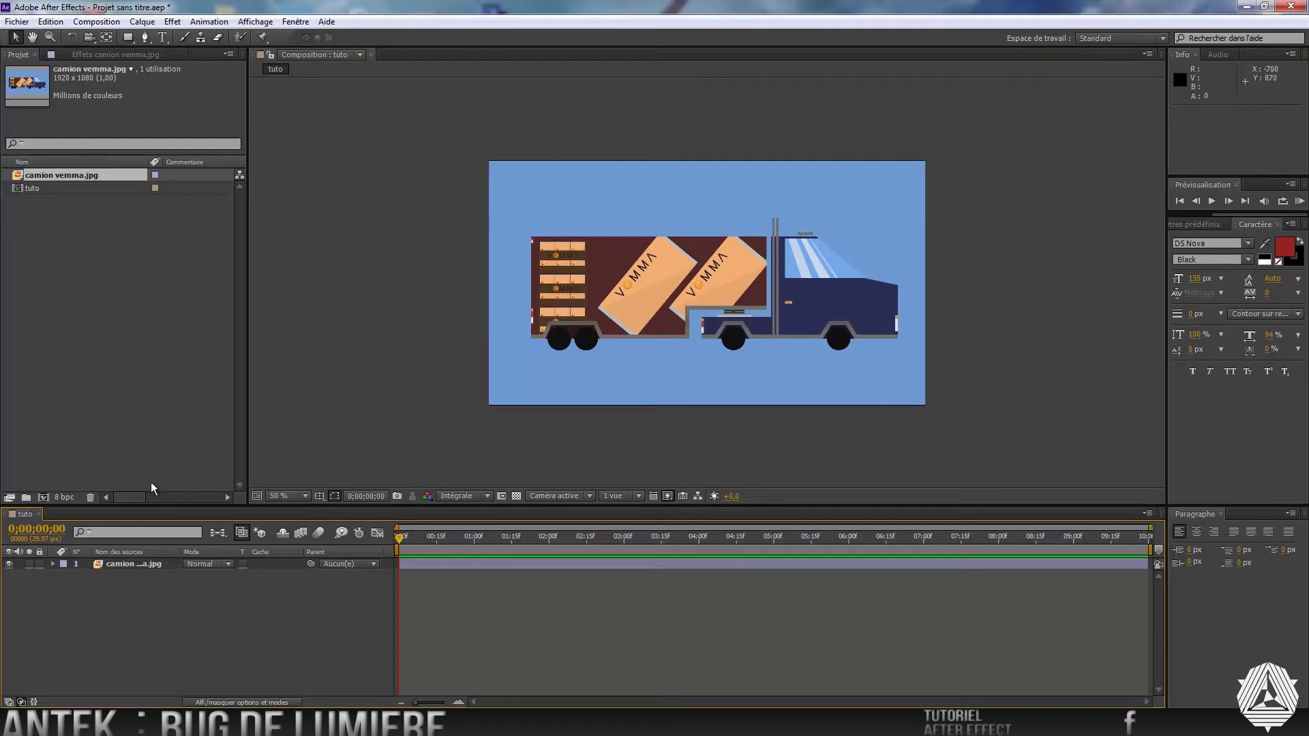
right_click(160, 592)
key("Escape")
Create a full-frame rectangle shape layer with a black (000000) fill above the truck image.
left_click(127, 37)
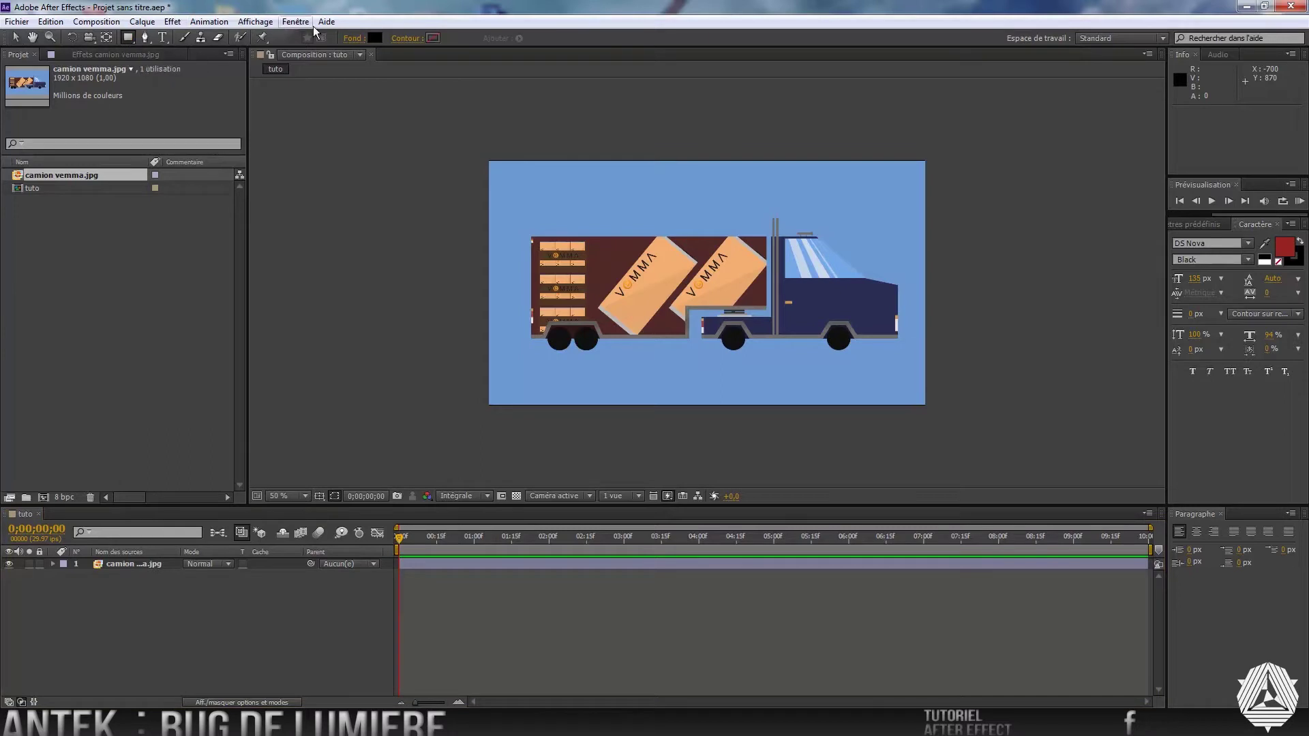
left_click(380, 39)
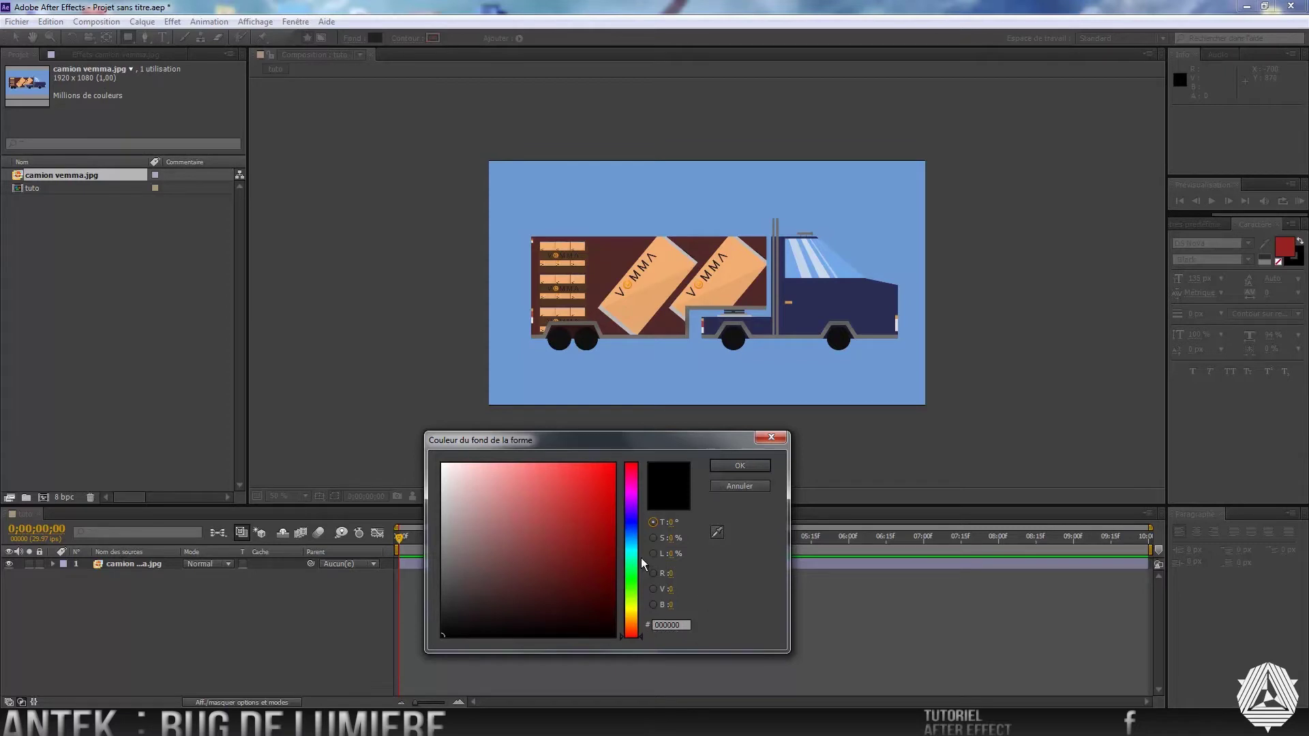
left_click(728, 466)
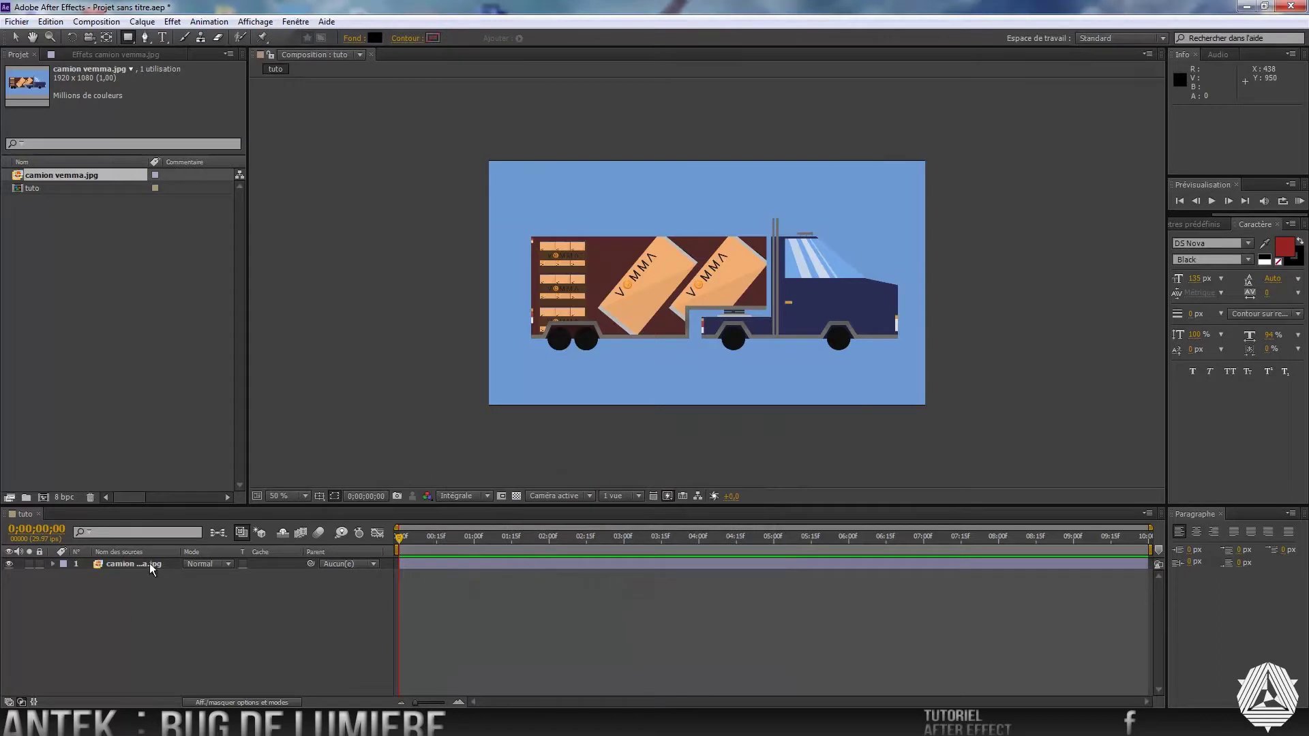
double_click(127, 38)
key("v")
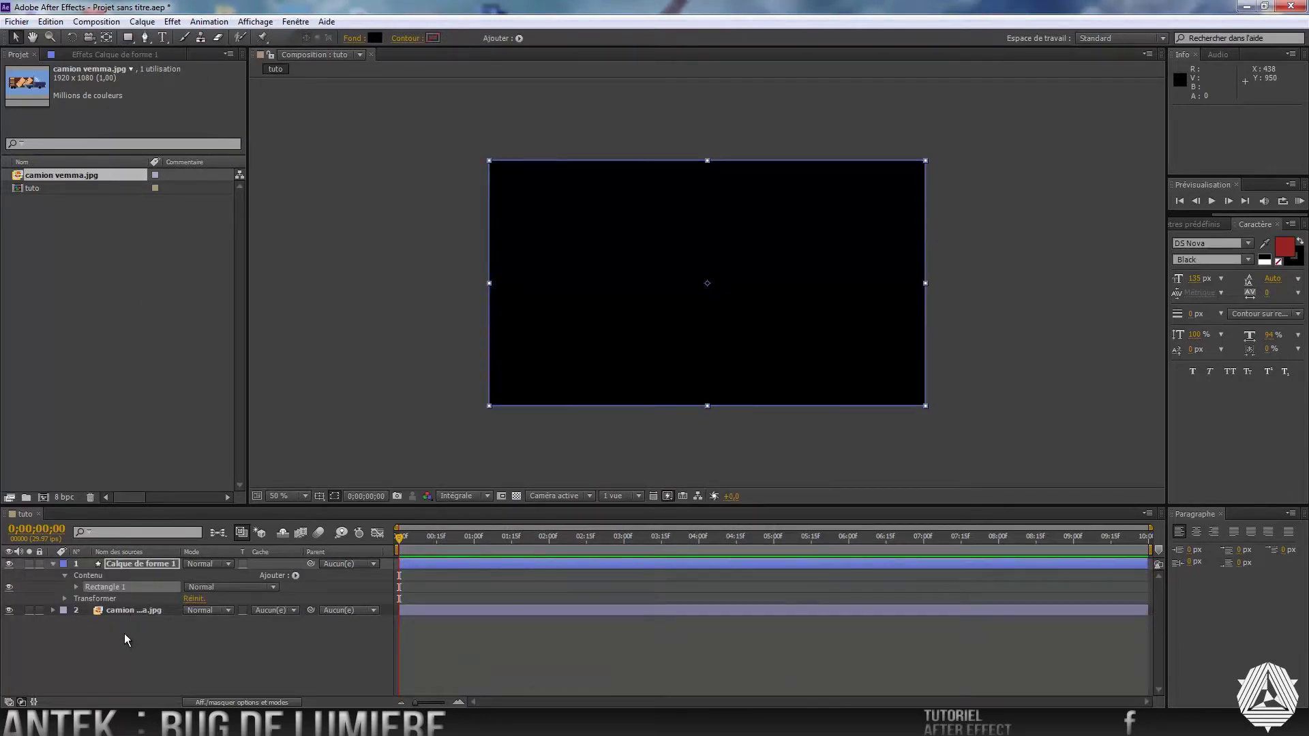
left_click(125, 628)
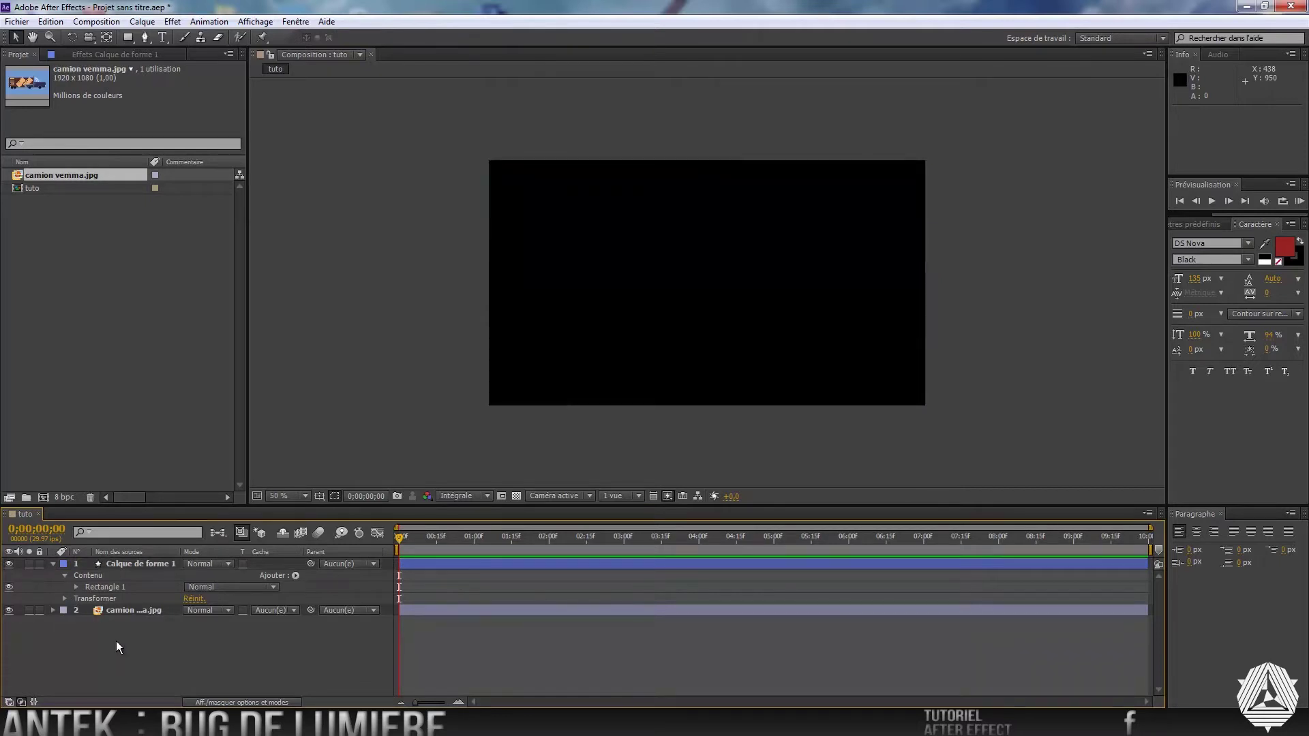
Set the opacity of the black shape layer to 20%.
left_click(66, 575)
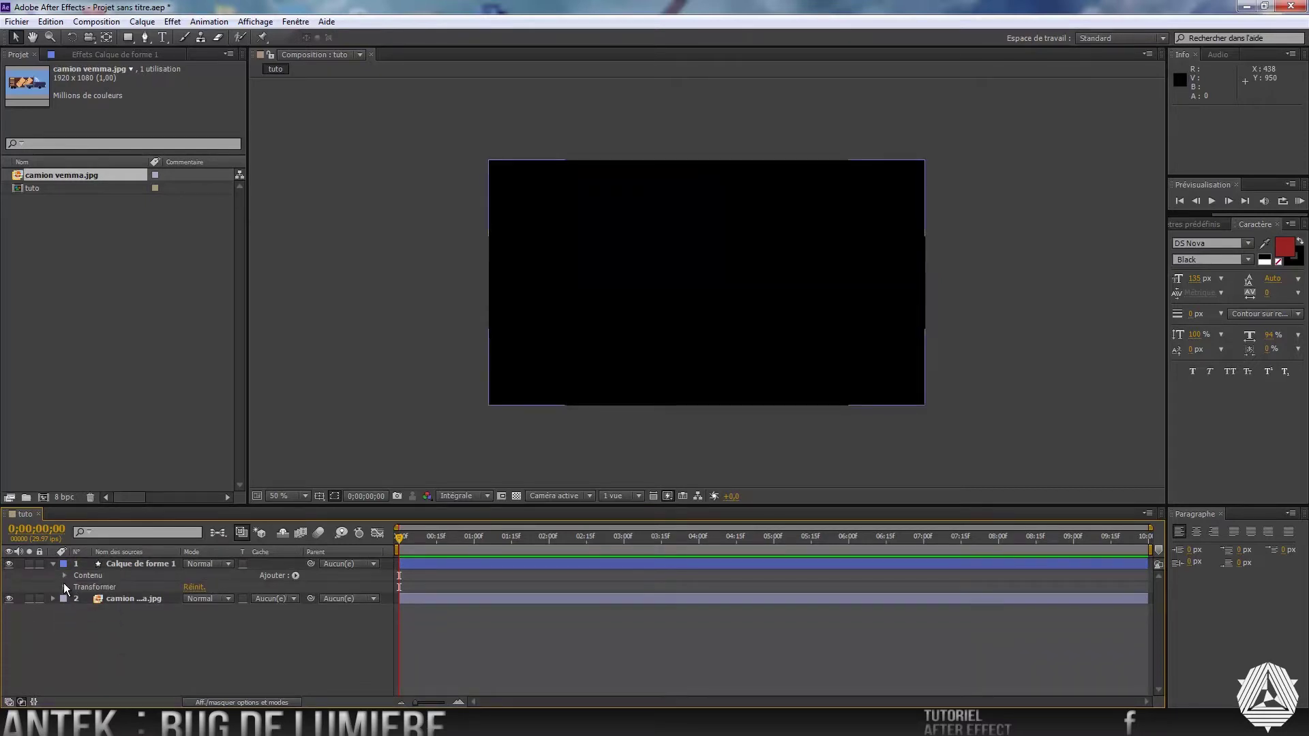
left_click(64, 587)
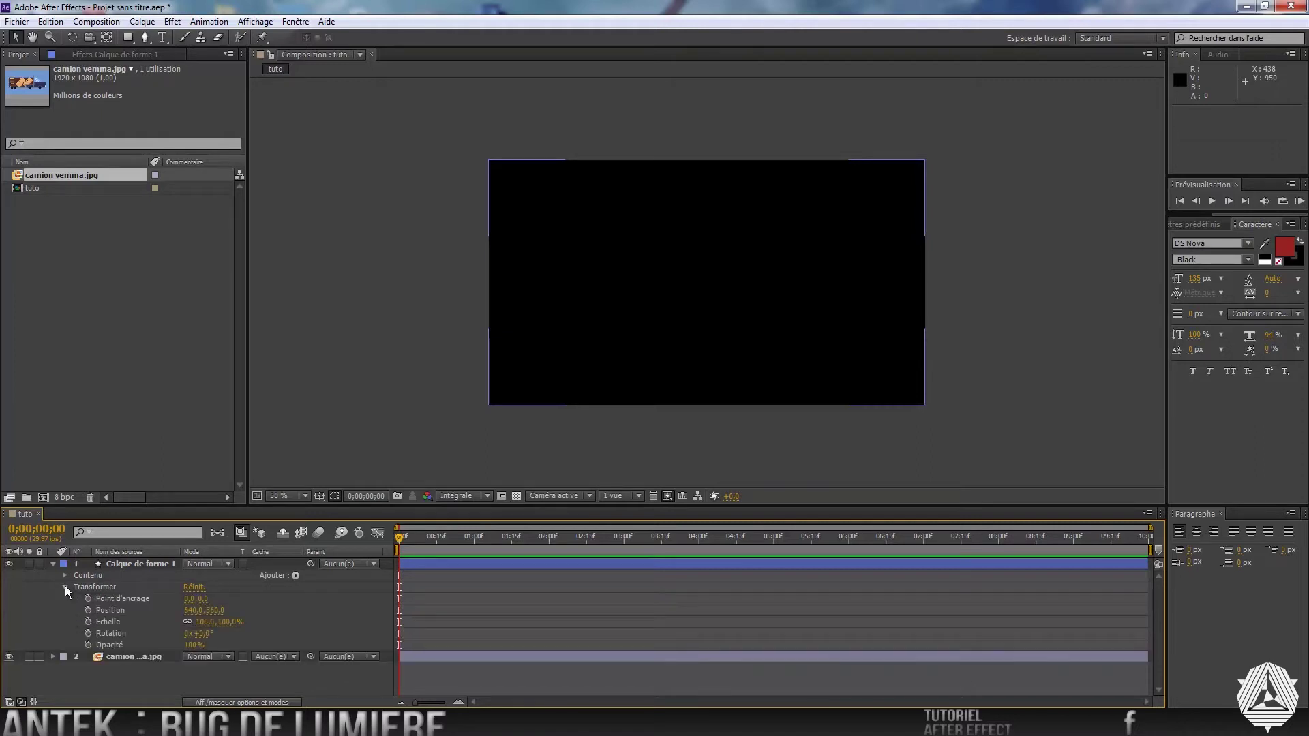
left_click_drag(197, 647, 140, 645)
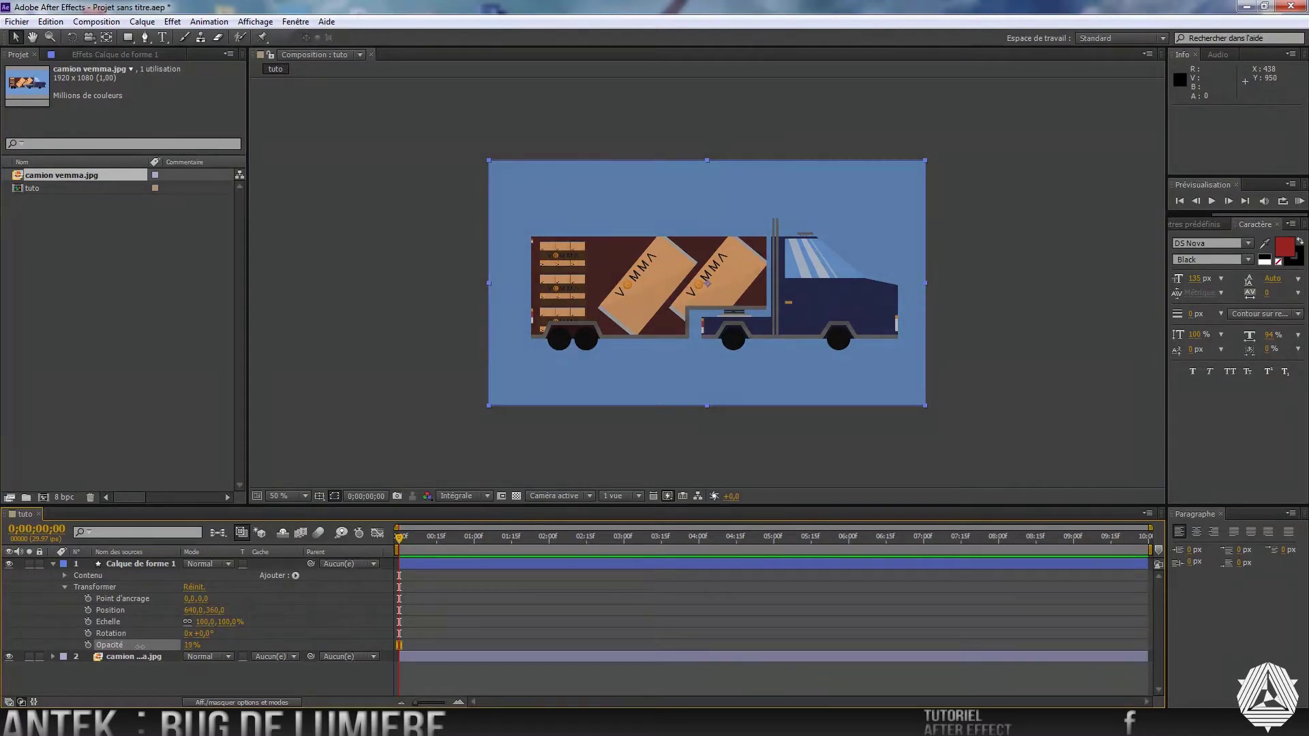
left_click(139, 645)
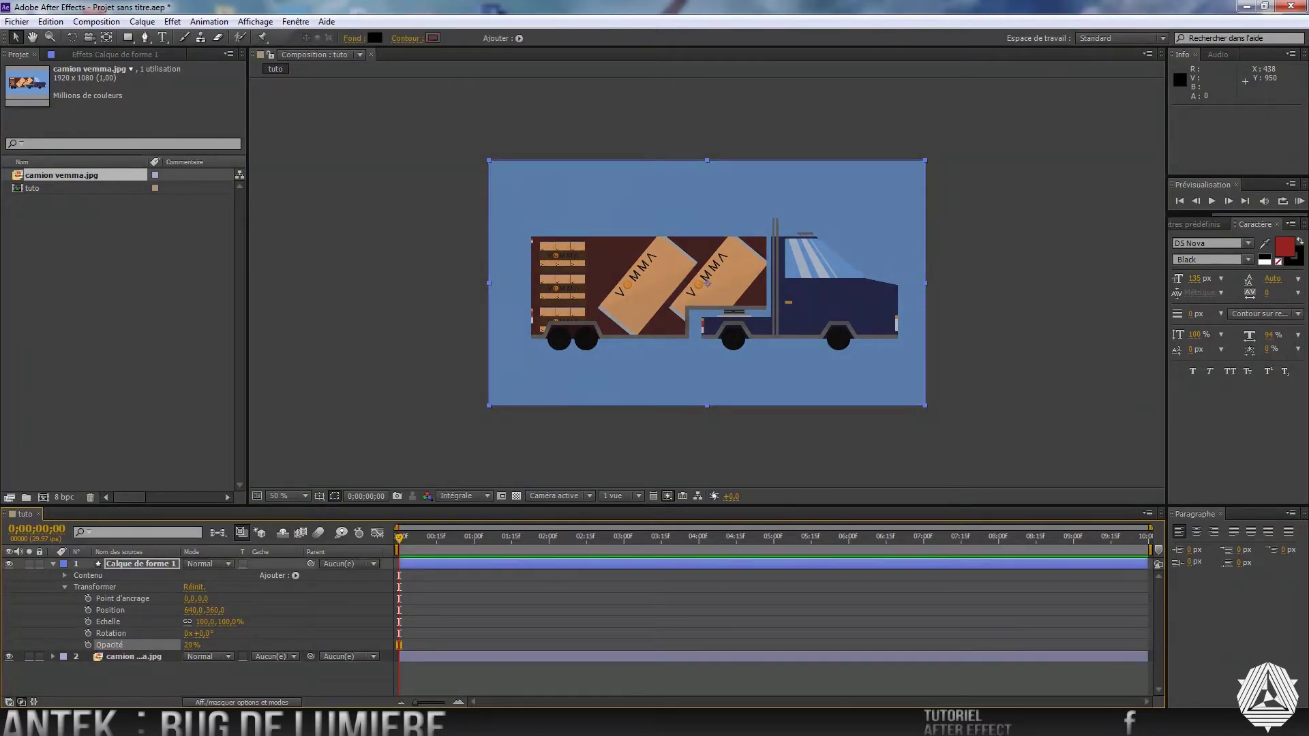
Copy the full Jumpy Wiggle 2 expression from the browser page and return to After Effects.
key("alt+Tab")
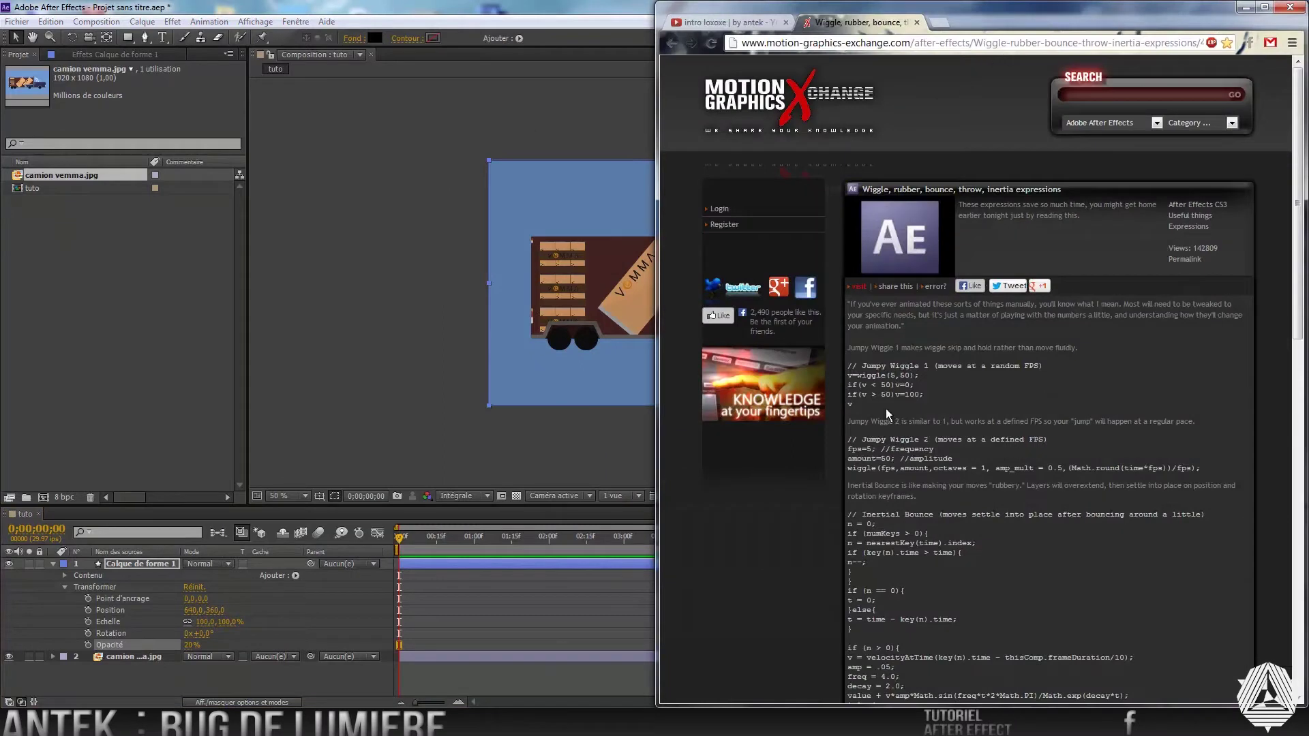
left_click_drag(848, 440, 1224, 468)
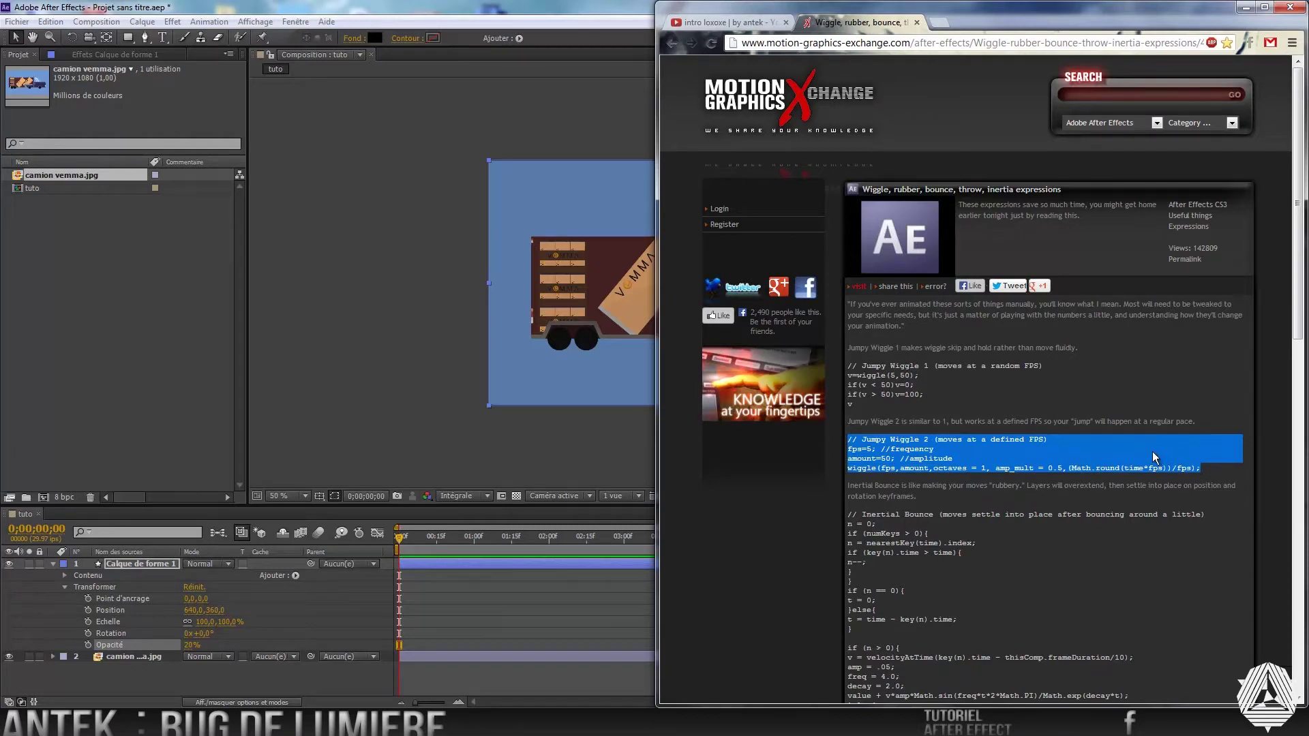
key("alt+Tab")
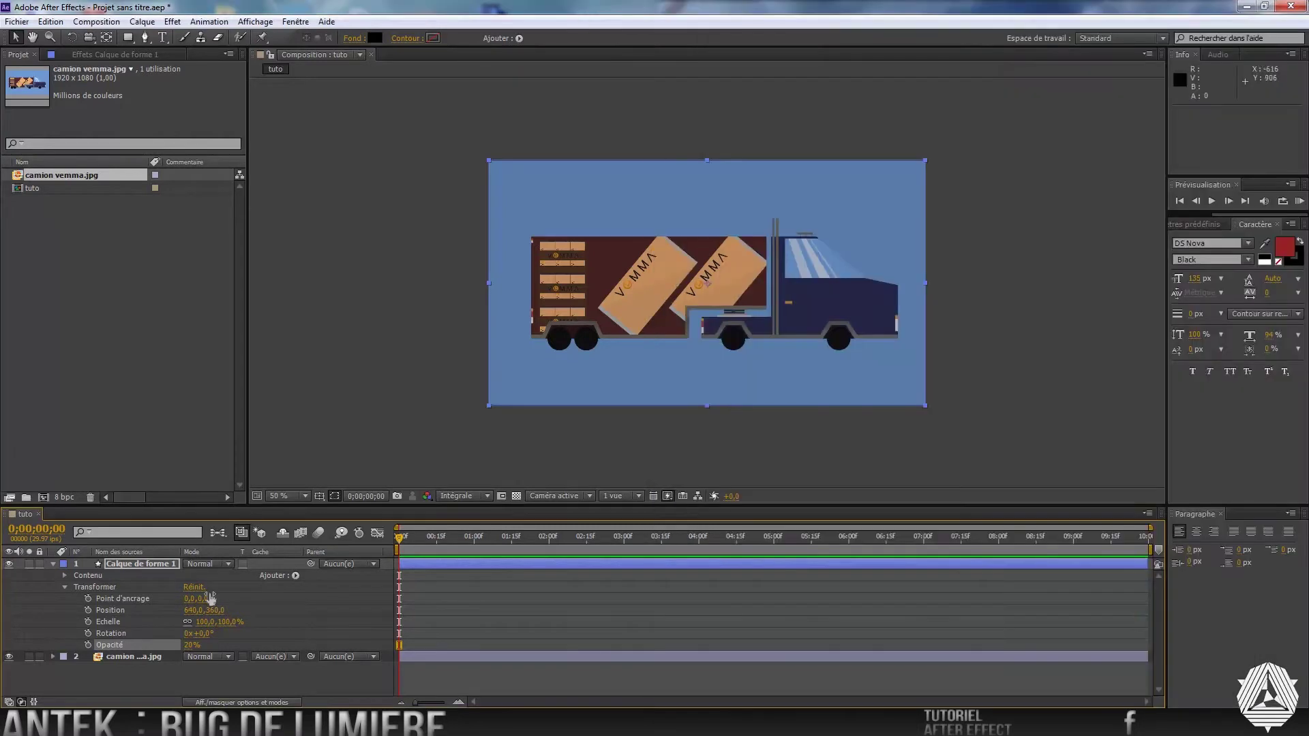
Add the copied Jumpy Wiggle 2 code as an expression on the shape layer's opacity and run a RAM preview.
left_click(87, 645, "alt")
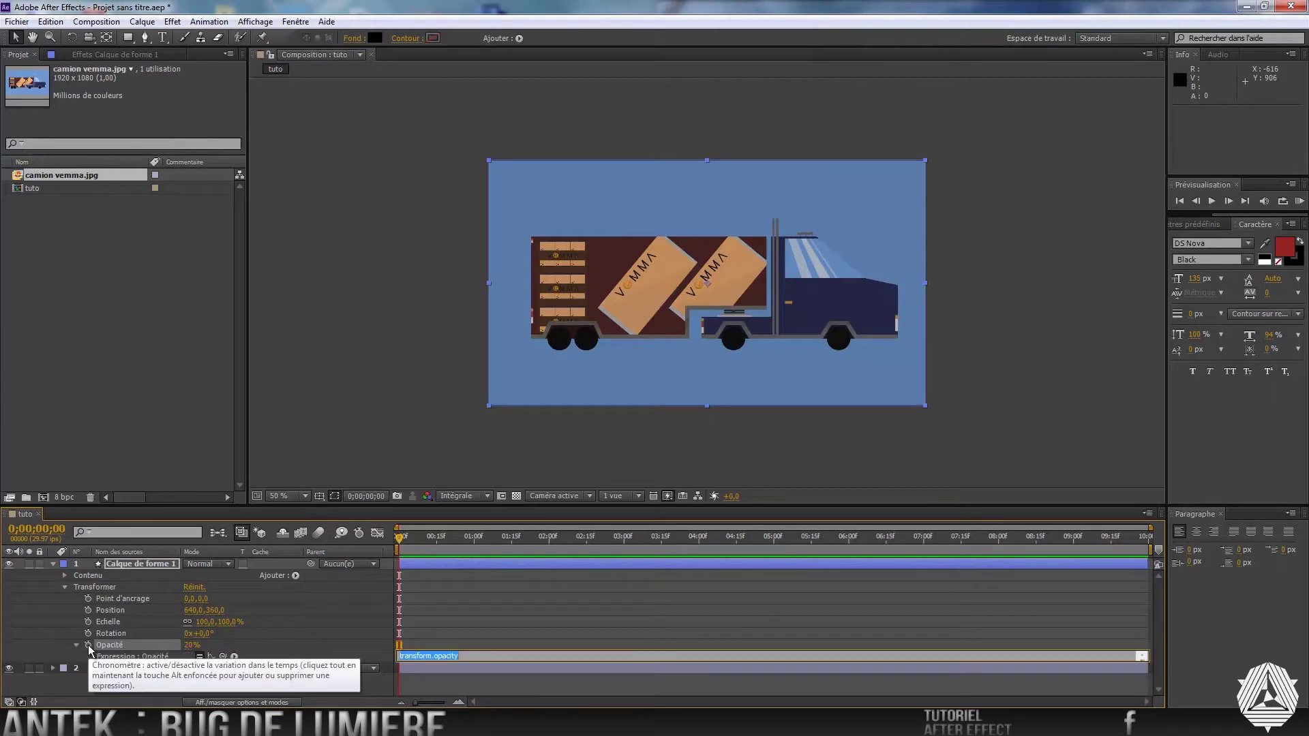
type("wiggle(fps,amount,octaves = 1, amp_mult = 0.5,(Math.round(time*fps))/fps);")
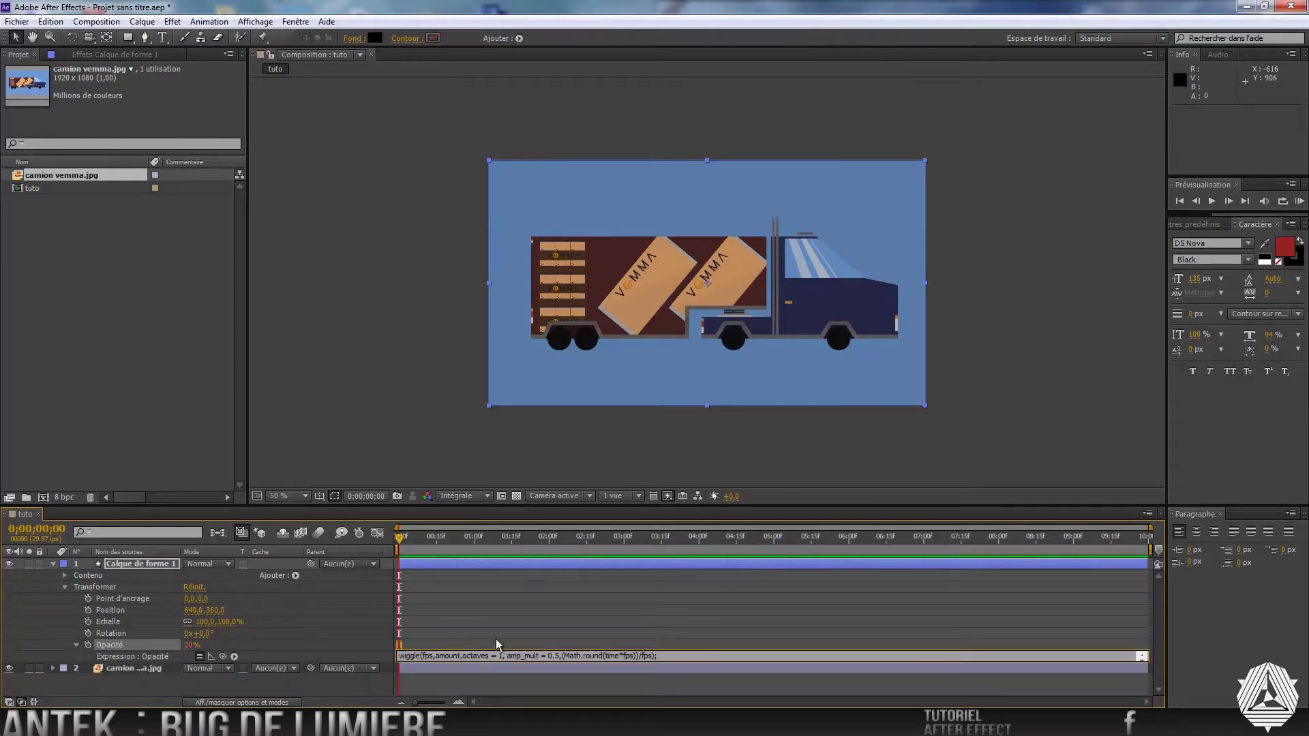
left_click(367, 632)
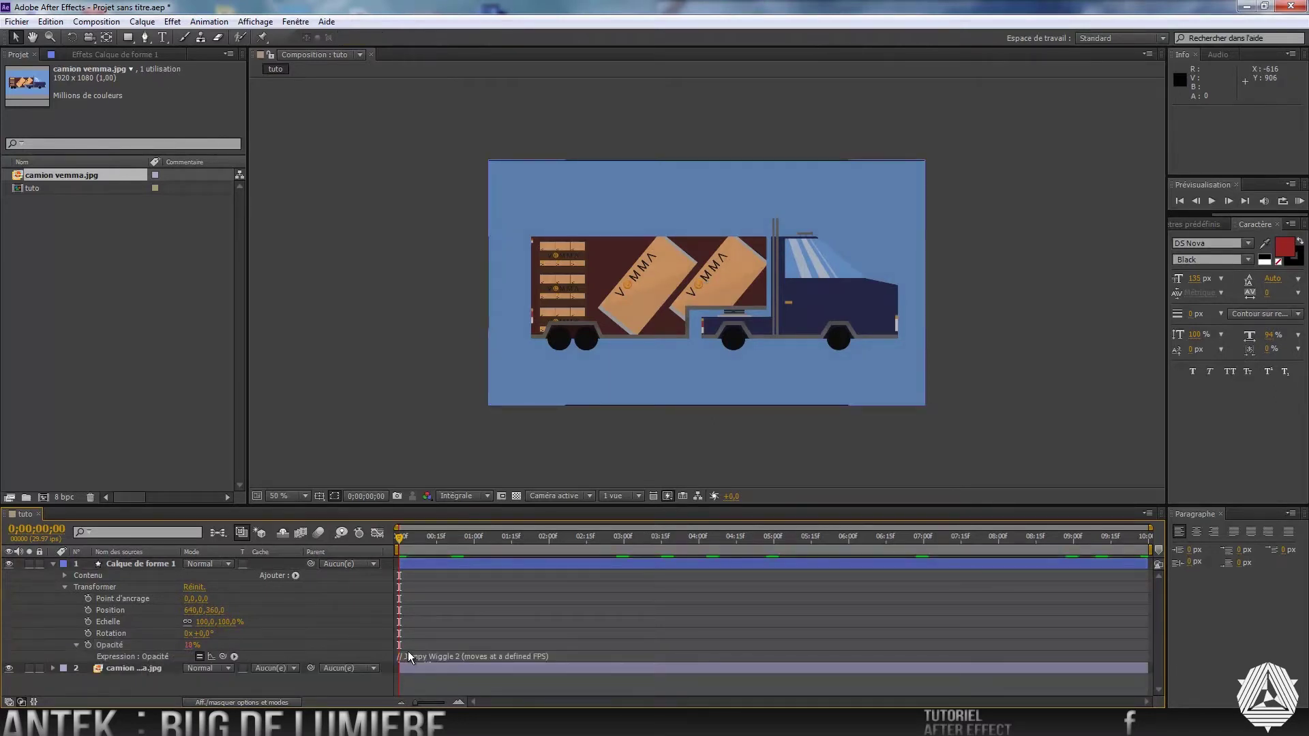
left_click(1299, 201)
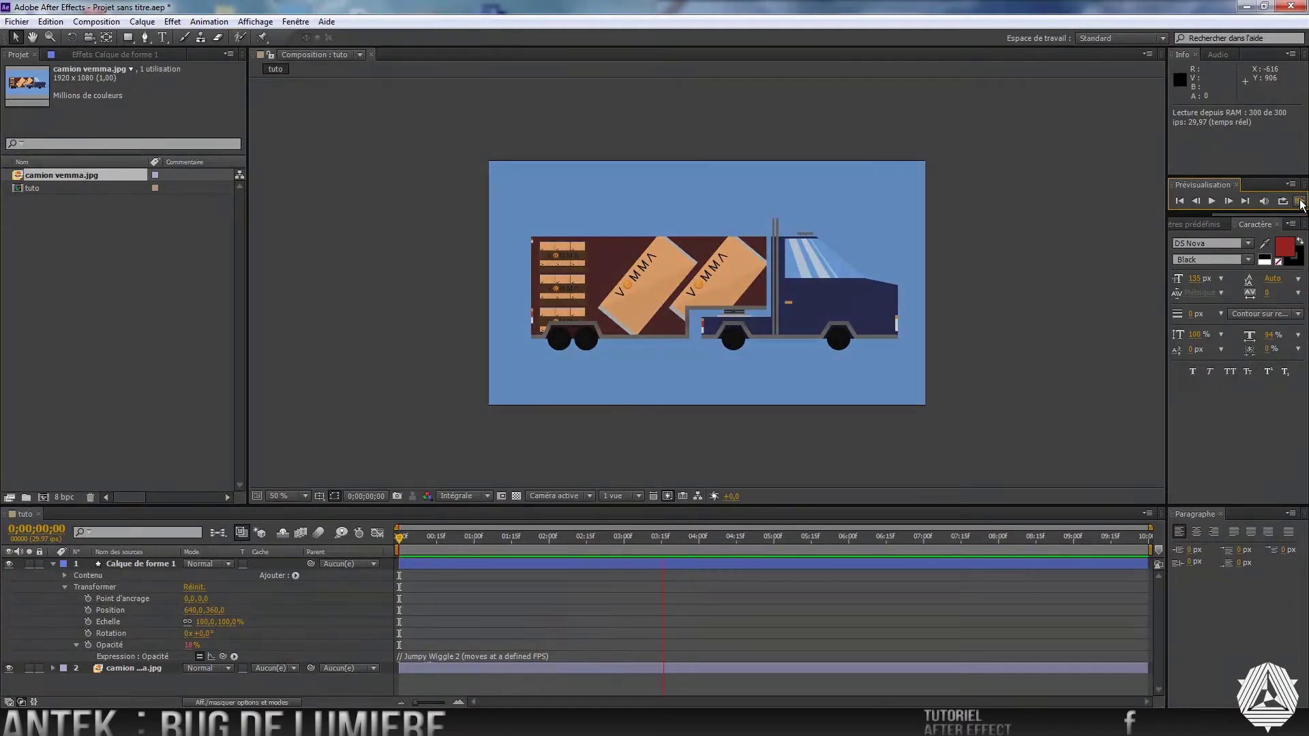
Enlarge the opacity expression field in the timeline to show all lines of the Jumpy Wiggle 2 code.
left_click(447, 640)
left_click(427, 657)
left_click(561, 596)
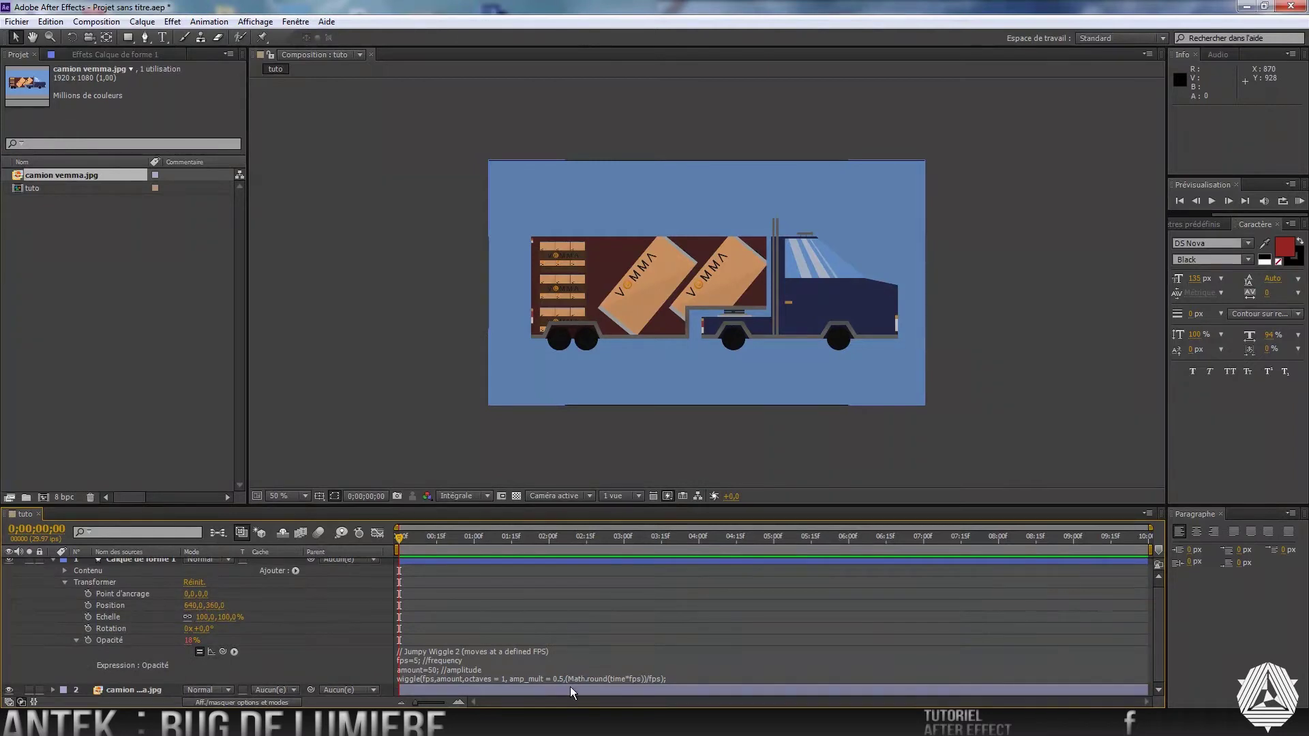
left_click_drag(570, 685, 573, 695)
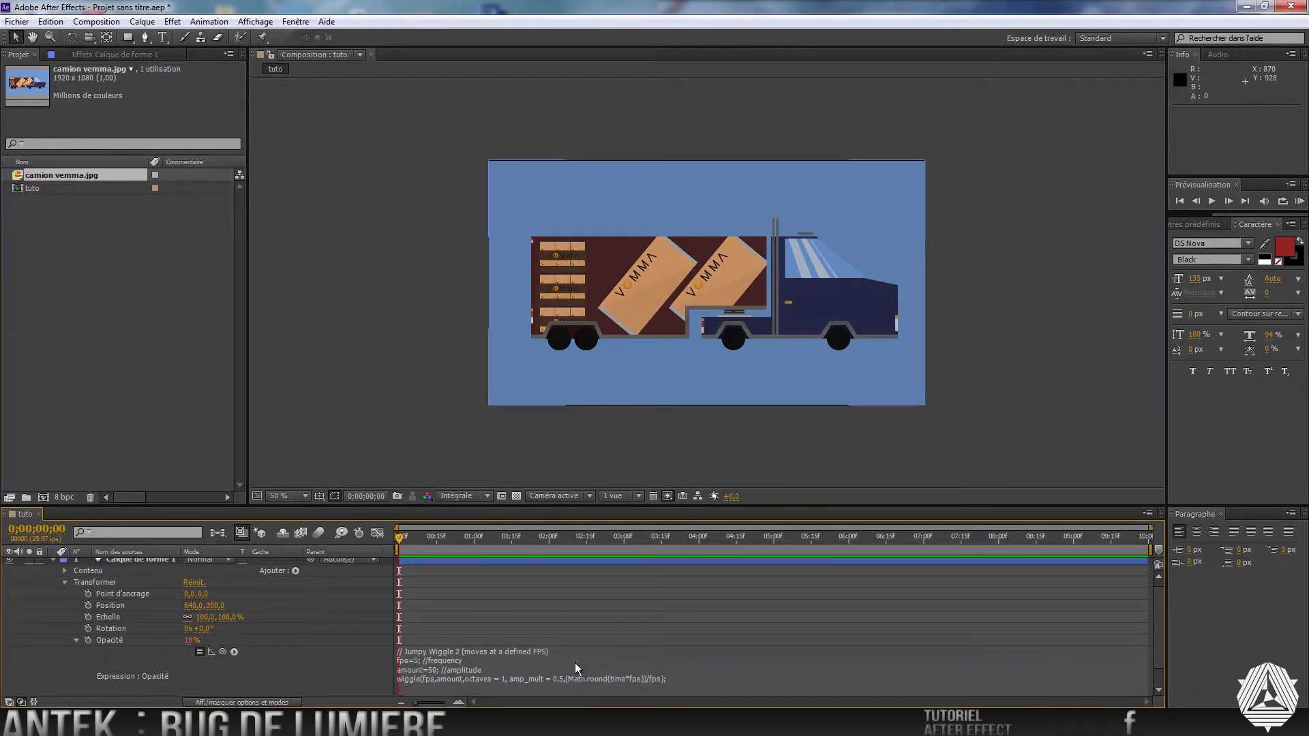
Set the fps frequency in the shape layer's opacity expression to 10.
scroll(546, 633, "down", 1)
left_click(426, 644)
left_click(426, 646)
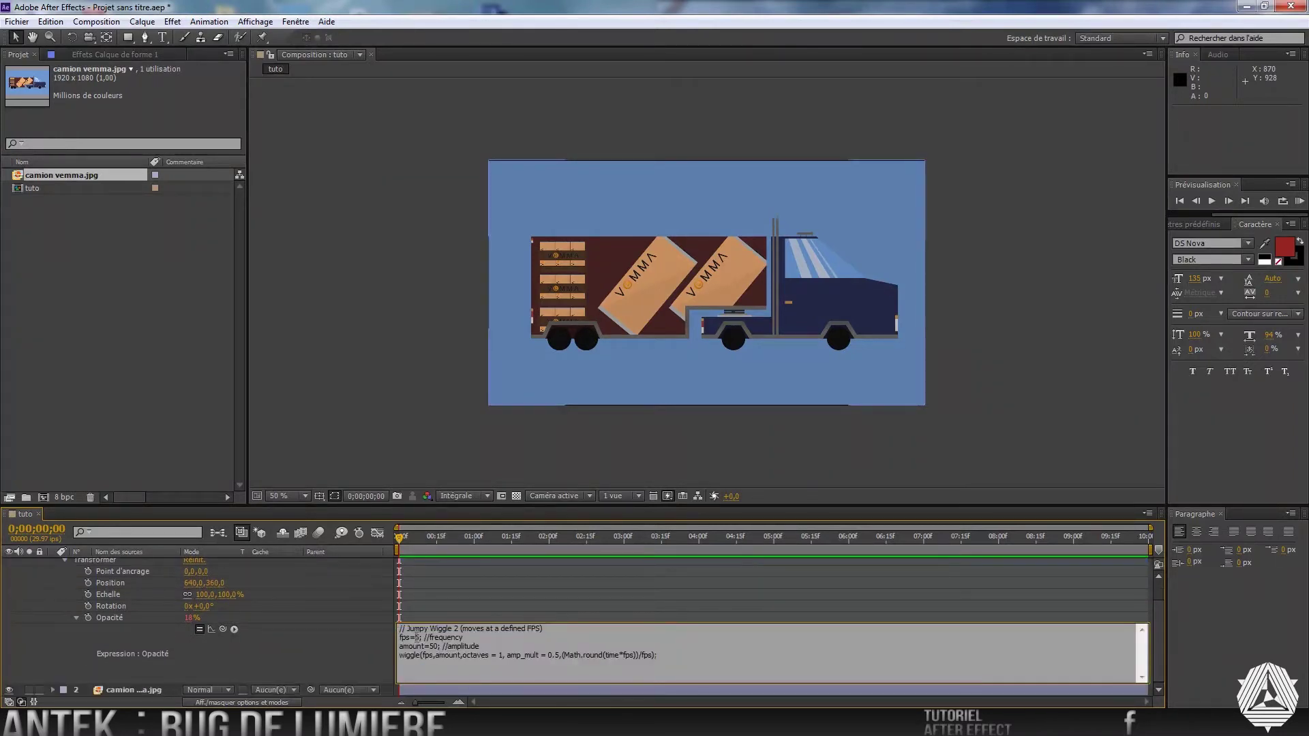
key("BackSpace")
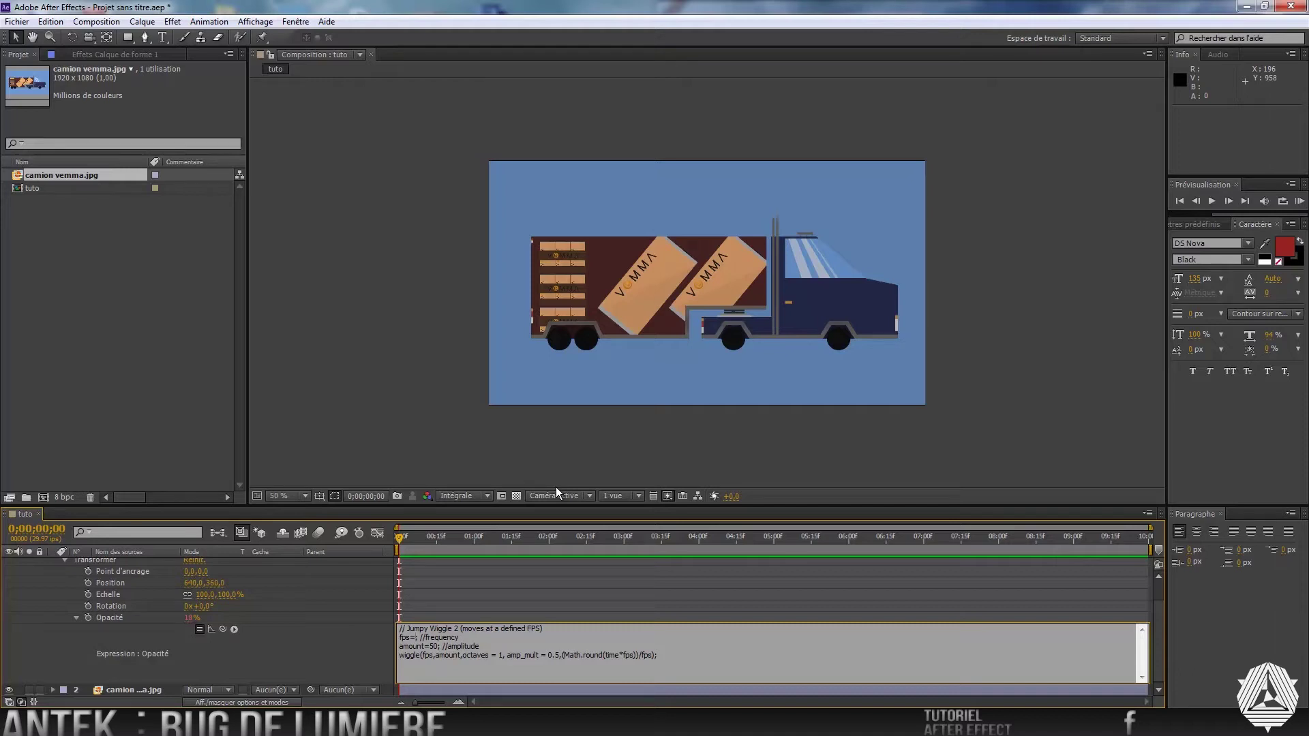
type("10")
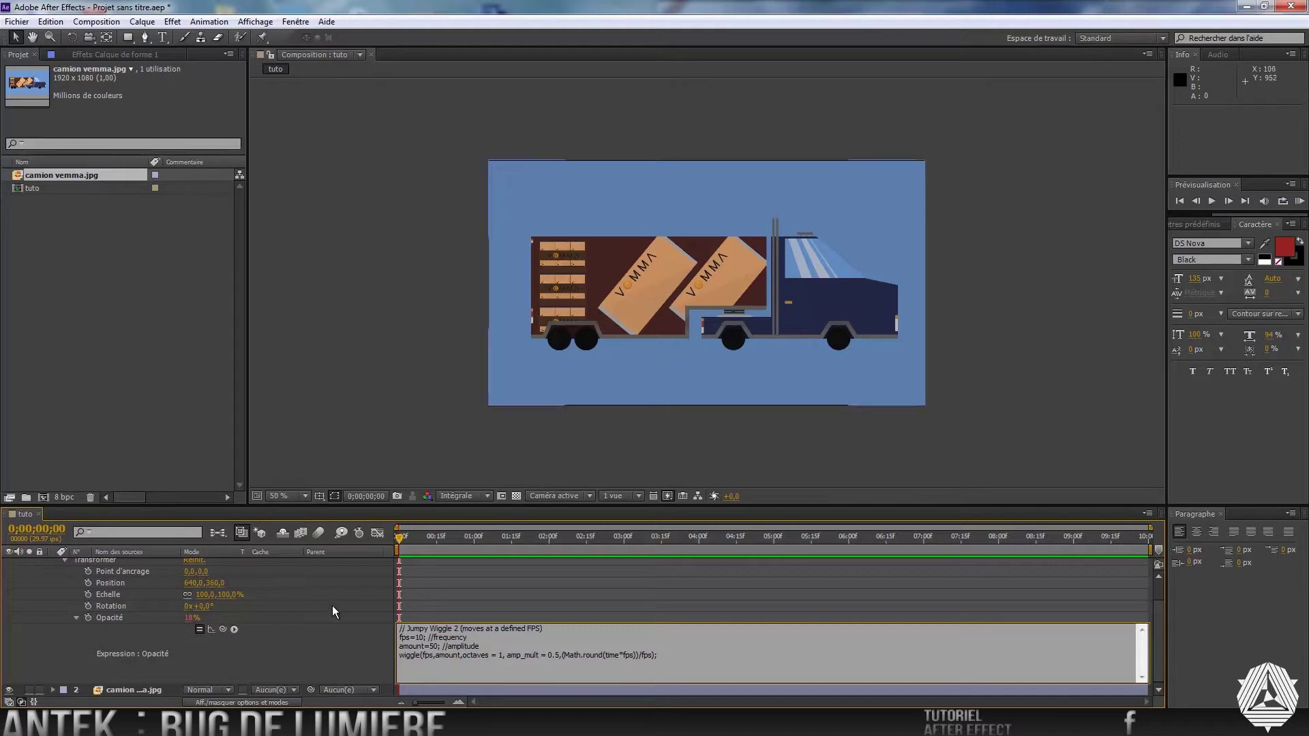
left_click(353, 582)
Run a RAM preview of the flicker, stop it and keep the playhead at the start of the composition.
left_click(1299, 202)
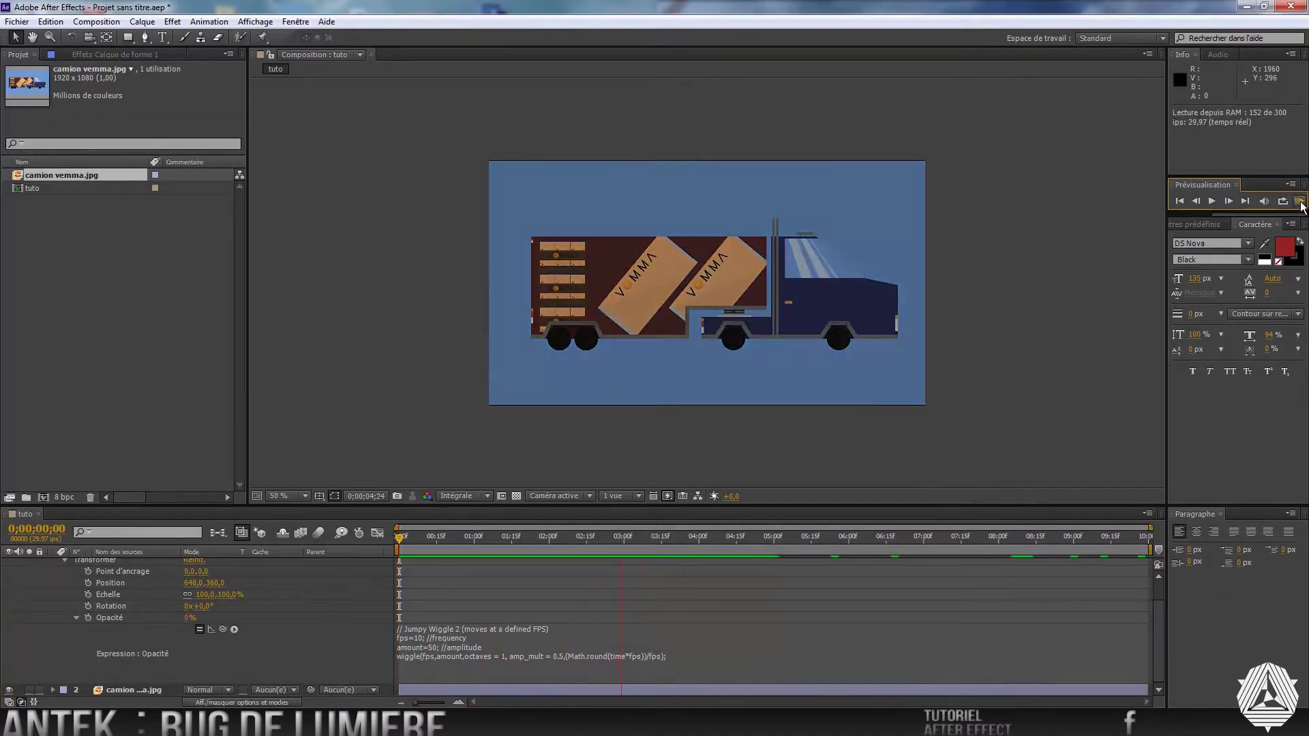
left_click(1299, 201)
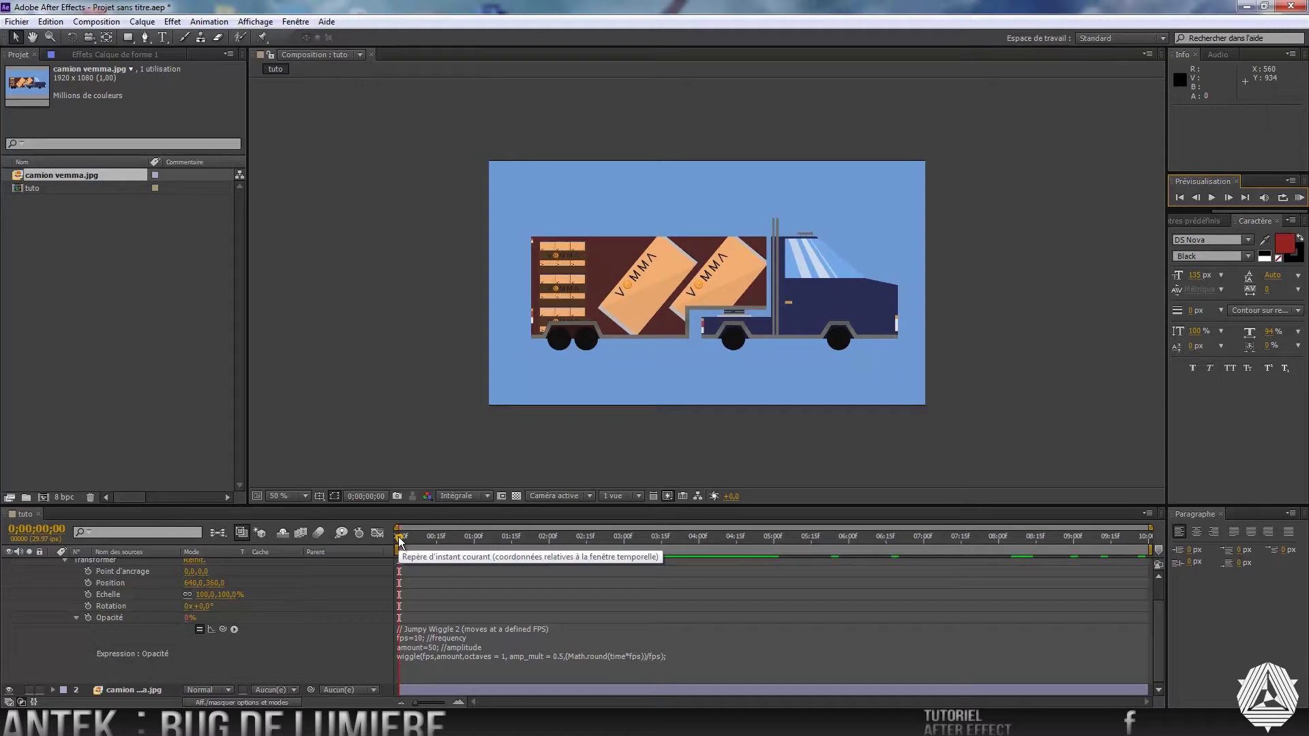
left_click_drag(400, 538, 341, 574)
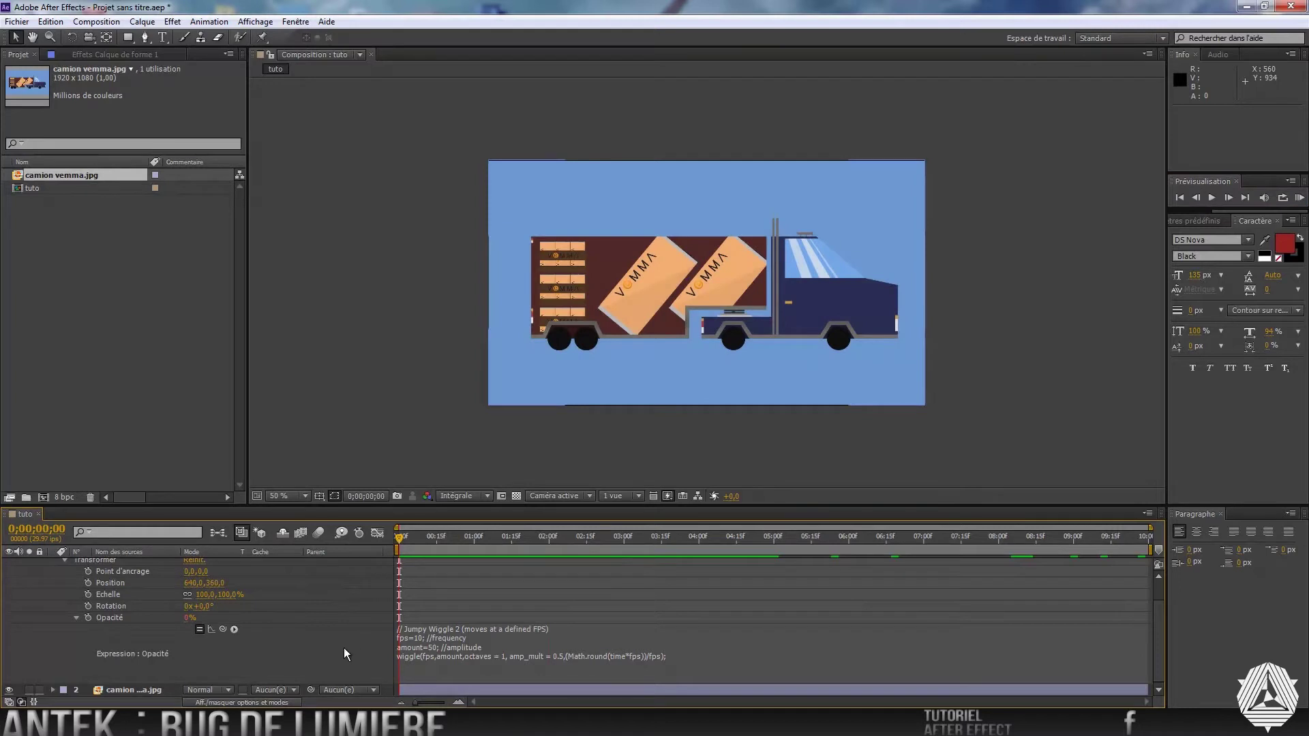
scroll(345, 648, "up", 1)
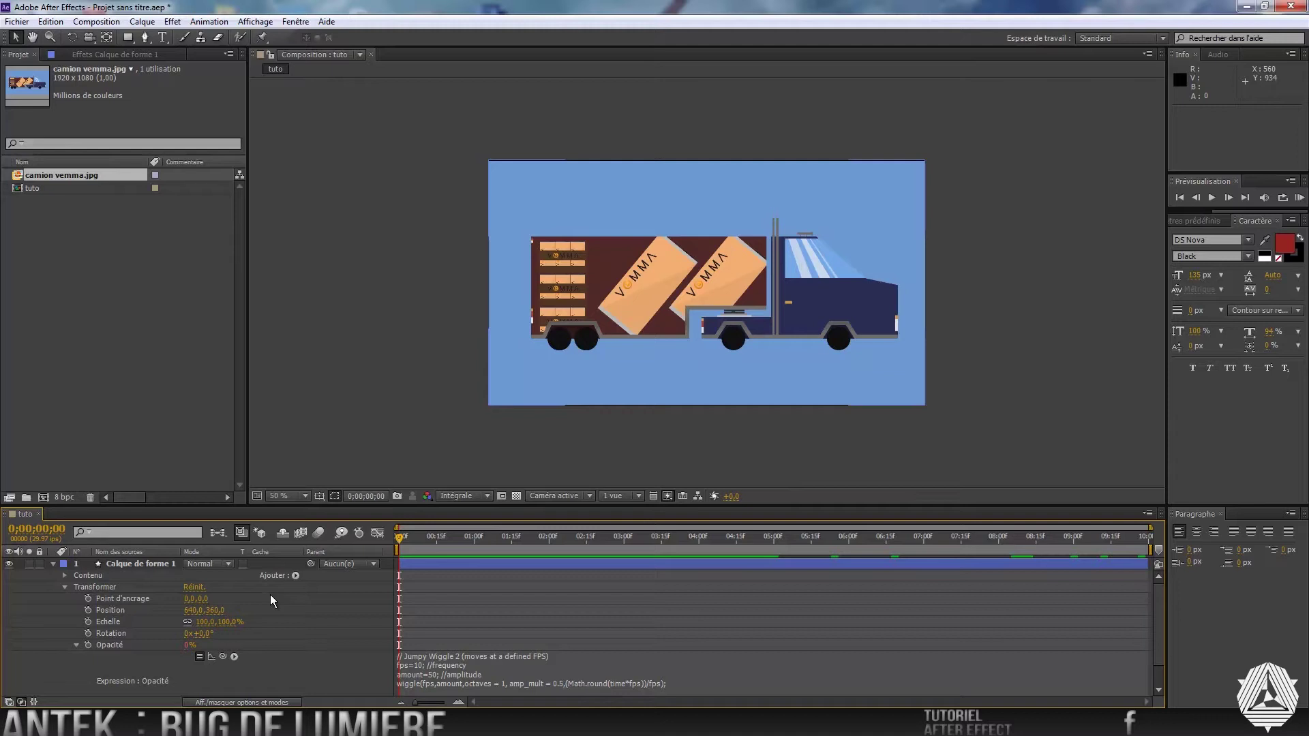
Switch to the browser to show the "intro loxoxe | by antek" YouTube video, and return to After Effects.
key("alt+Tab")
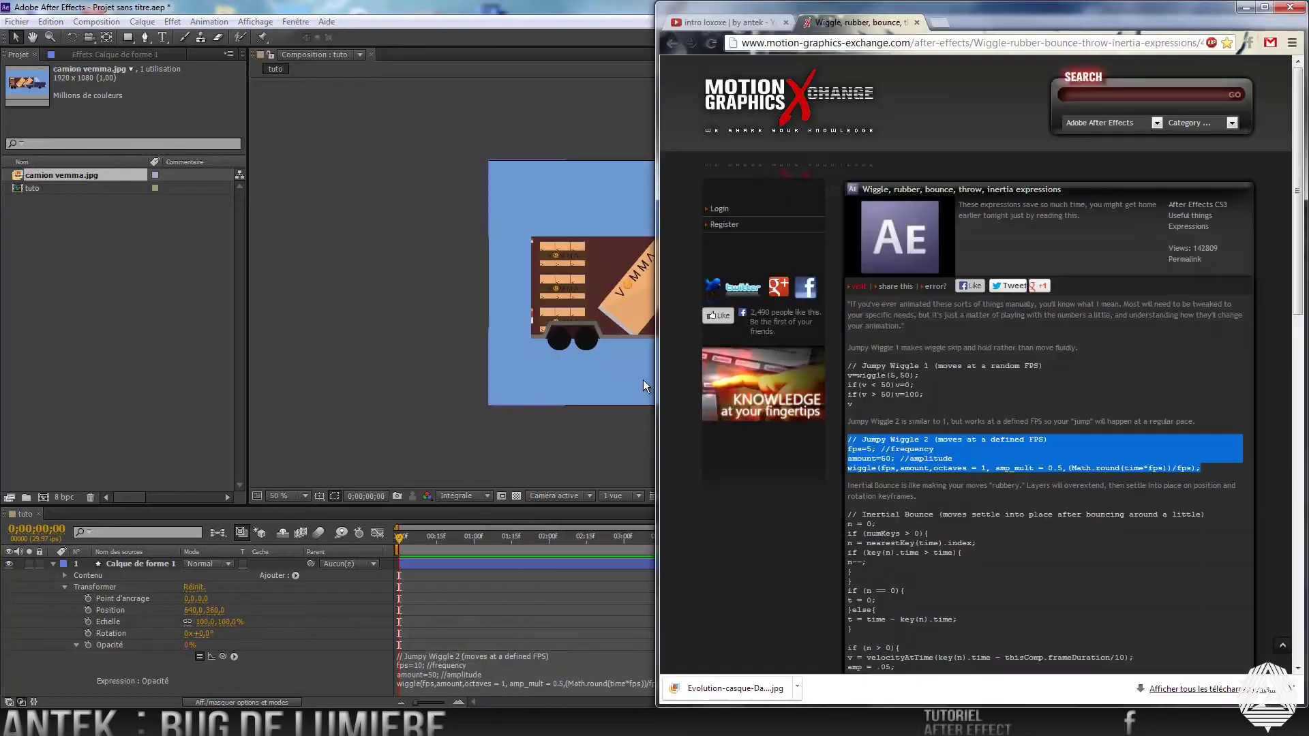
left_click(737, 16)
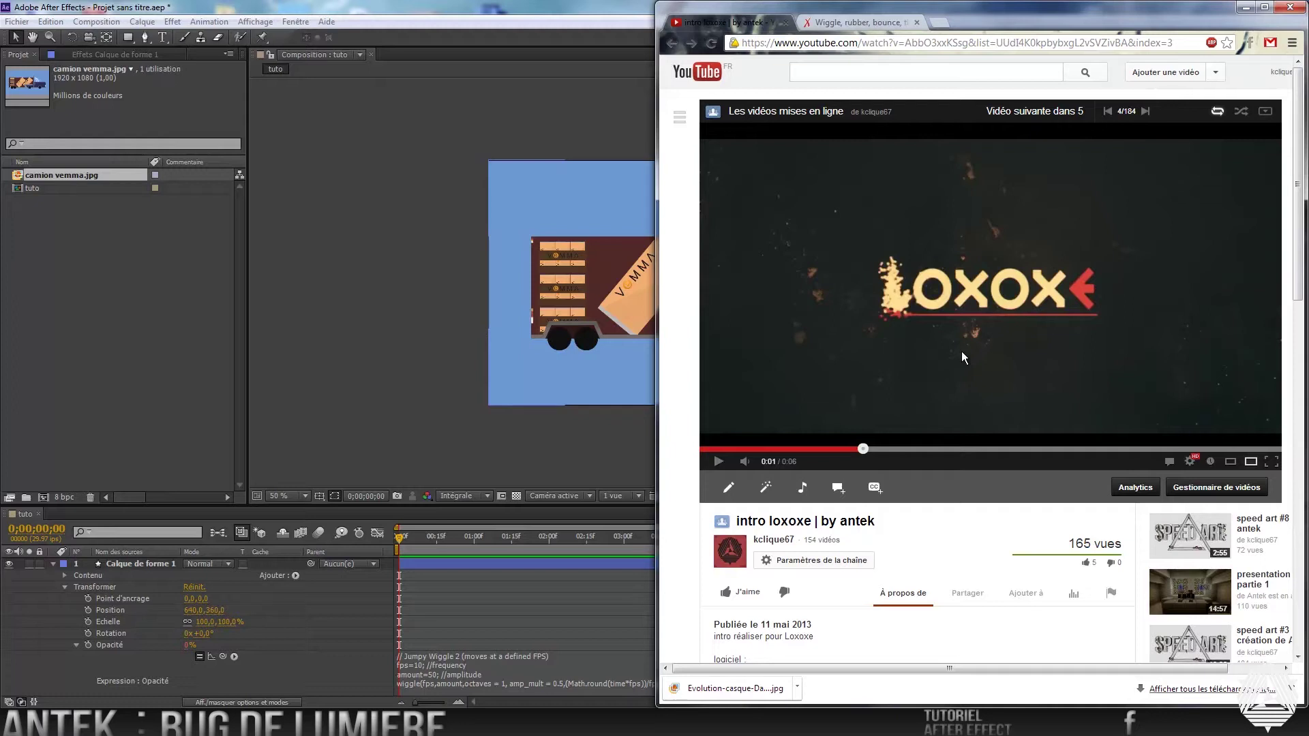
left_click(1245, 9)
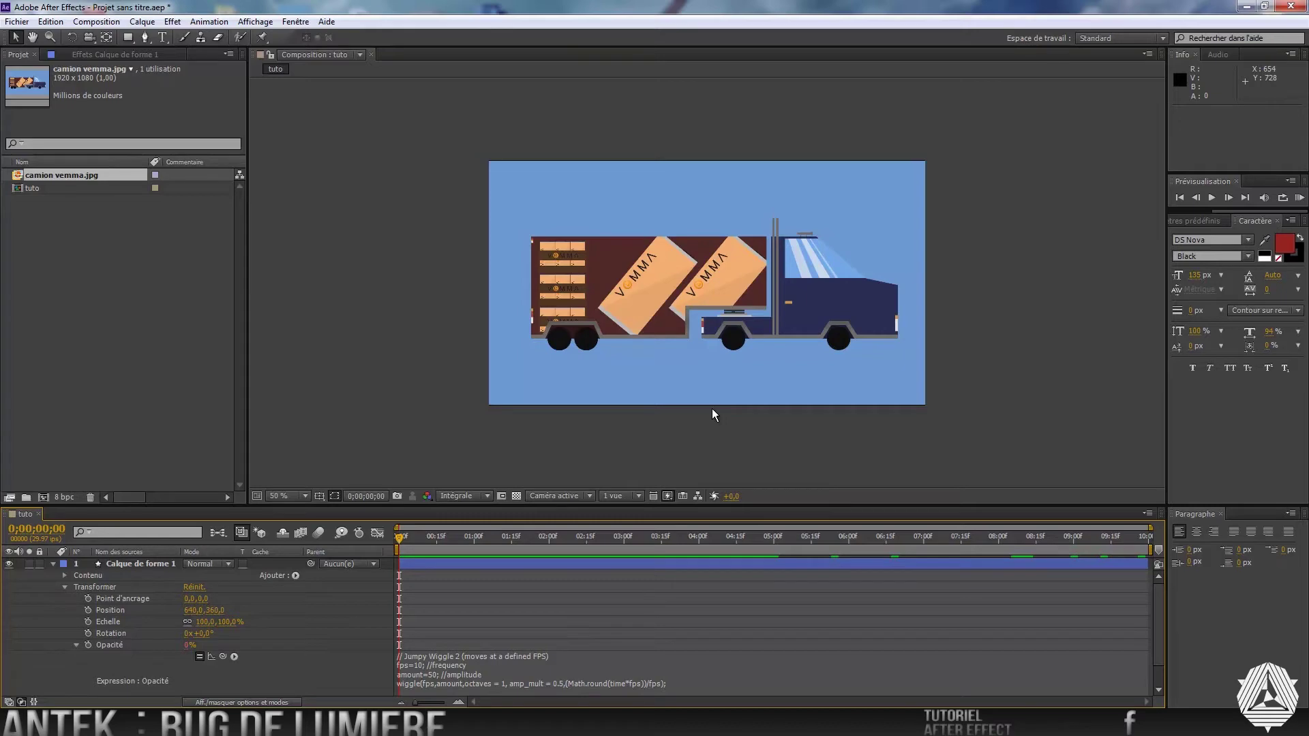
Open Windows Explorer and browse to the Pack\Textures\Textures folder on the DATA (D:) drive.
key("super+e")
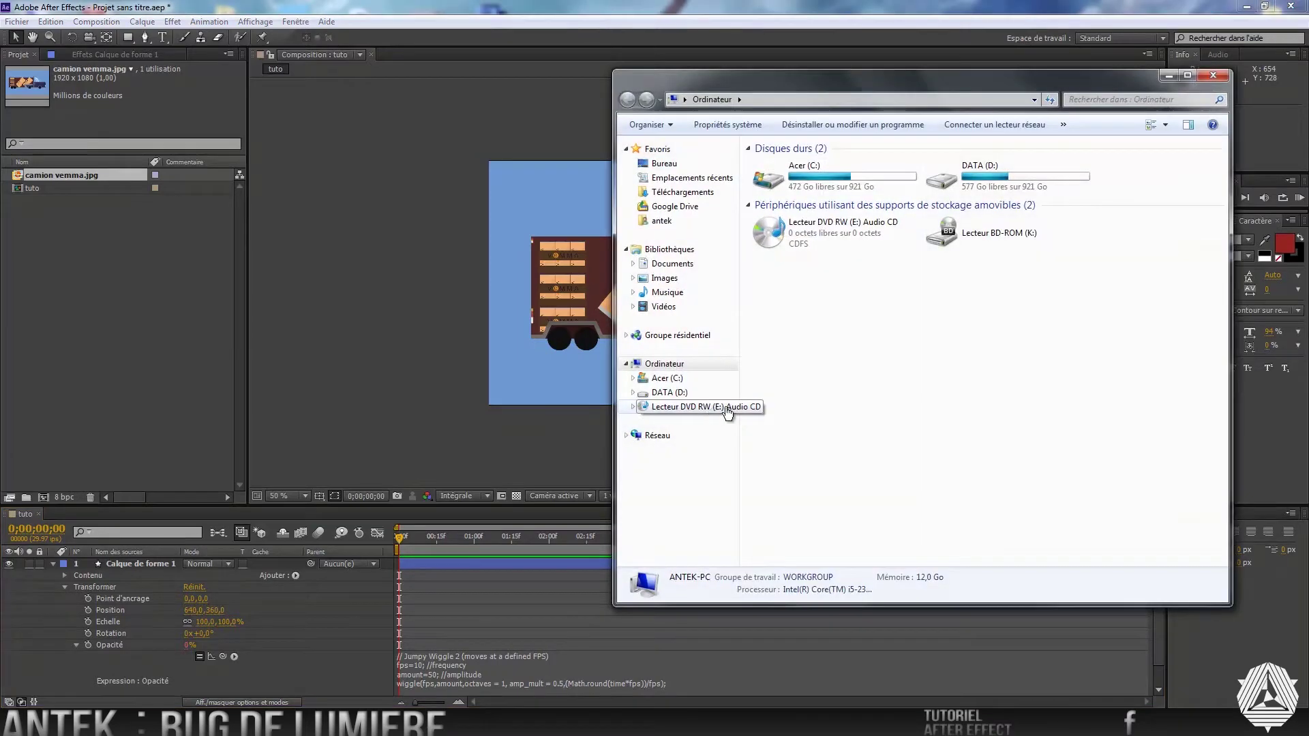
double_click(980, 170)
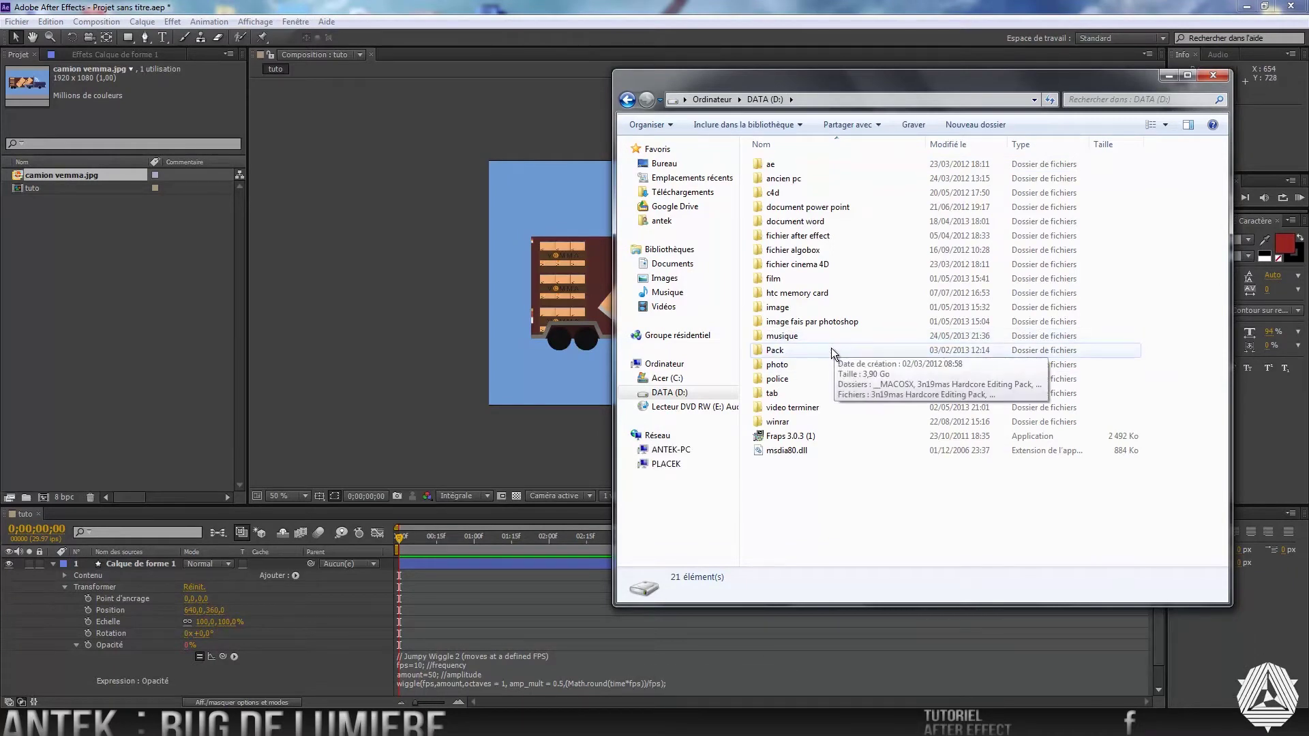
double_click(848, 353)
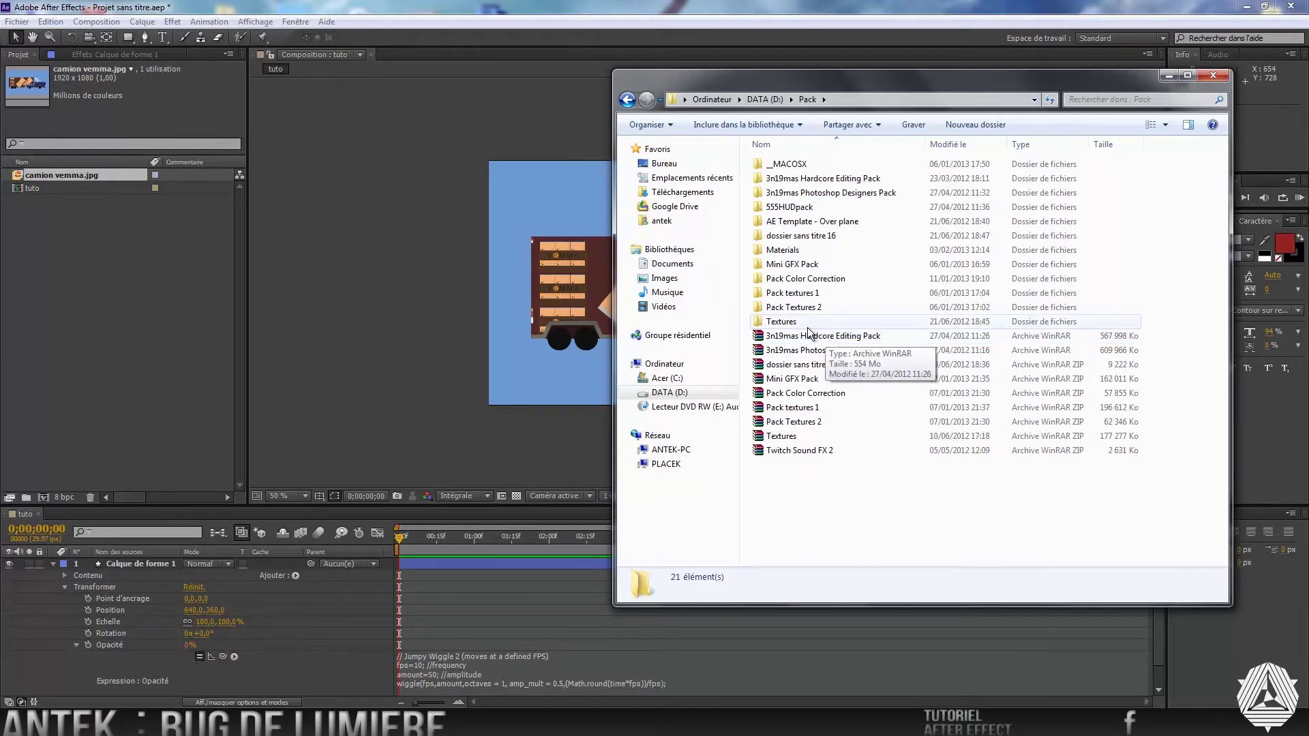
double_click(781, 322)
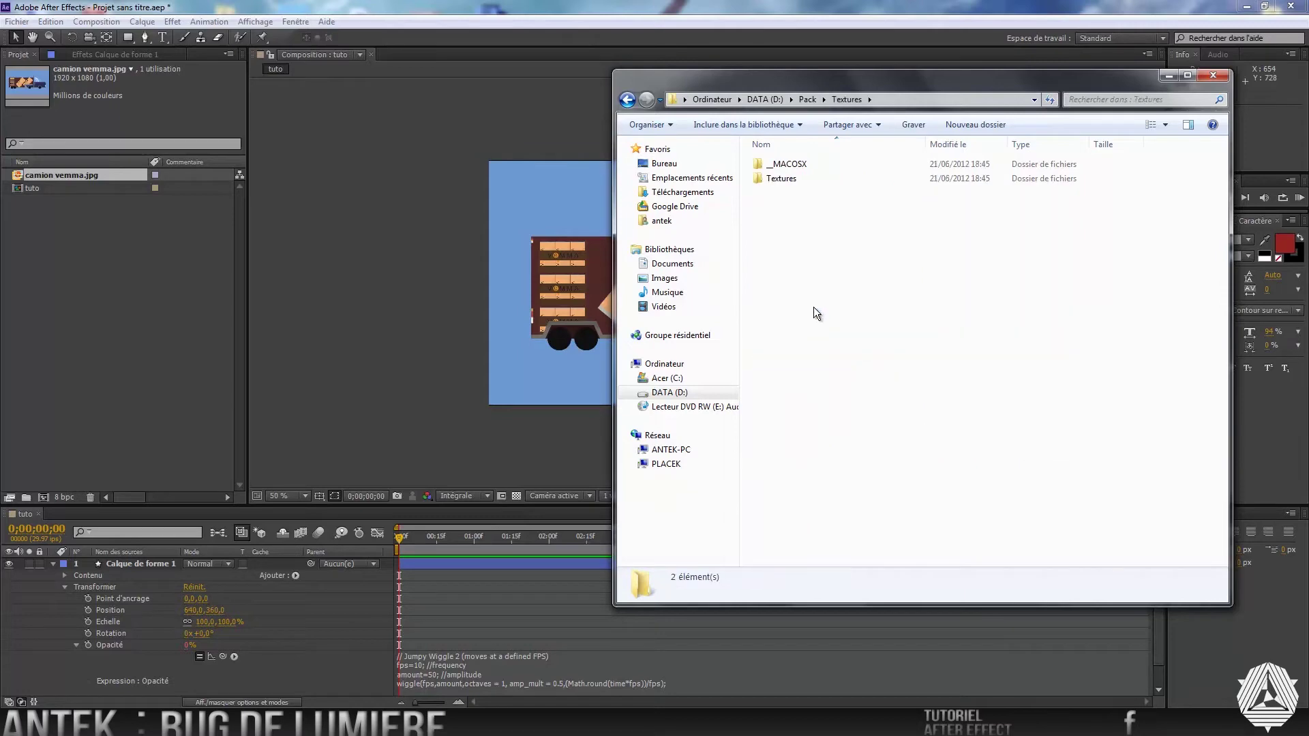
double_click(806, 181)
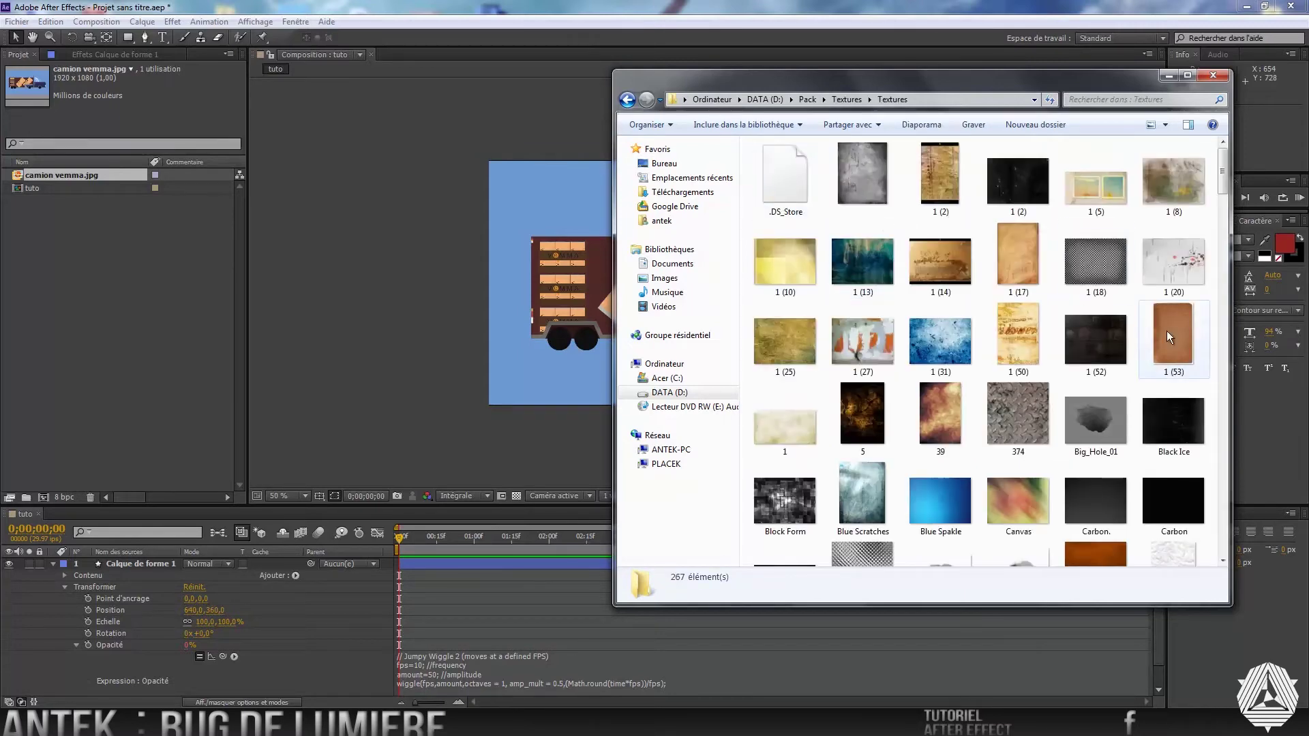
View the Carbon texture enlarged in the photo viewer and close the viewer.
left_click(1174, 502)
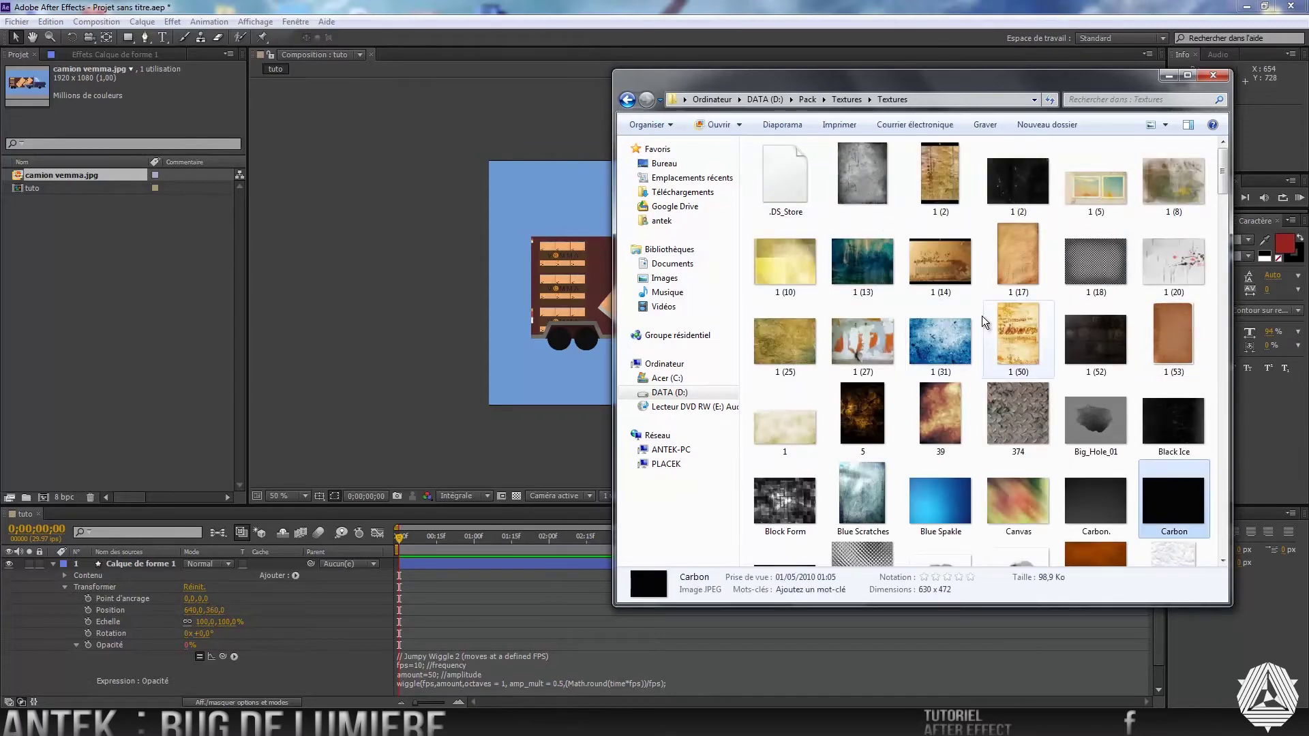
scroll(1116, 412, "down", 5)
scroll(1116, 412, "up", 5)
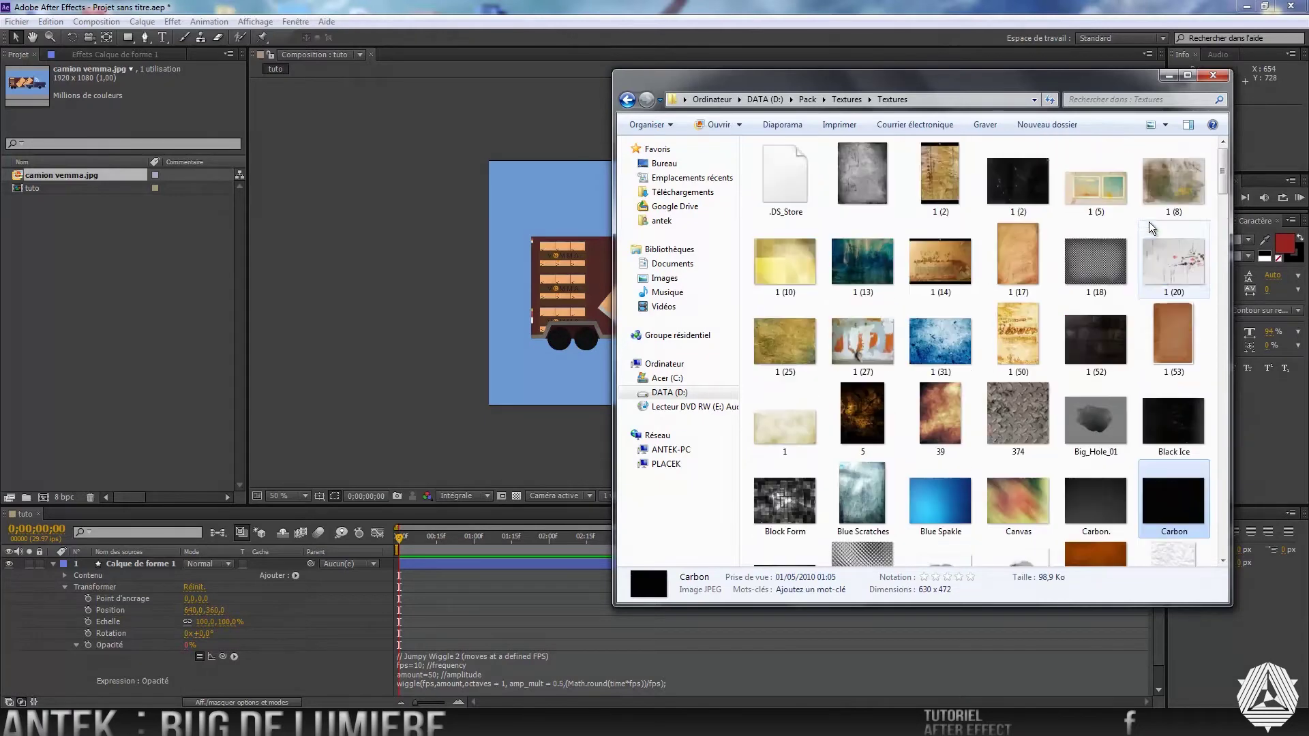
double_click(1170, 513)
scroll(571, 517, "up", 3)
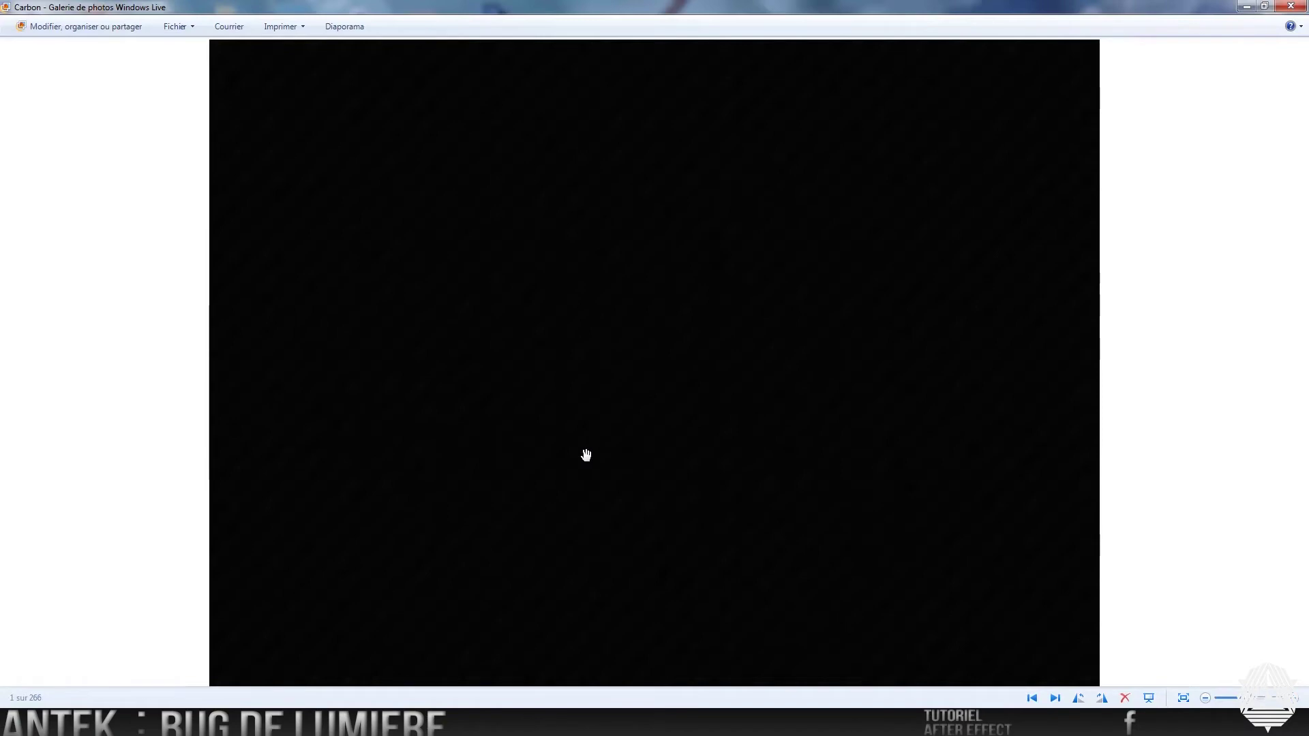
scroll(763, 257, "down", 3)
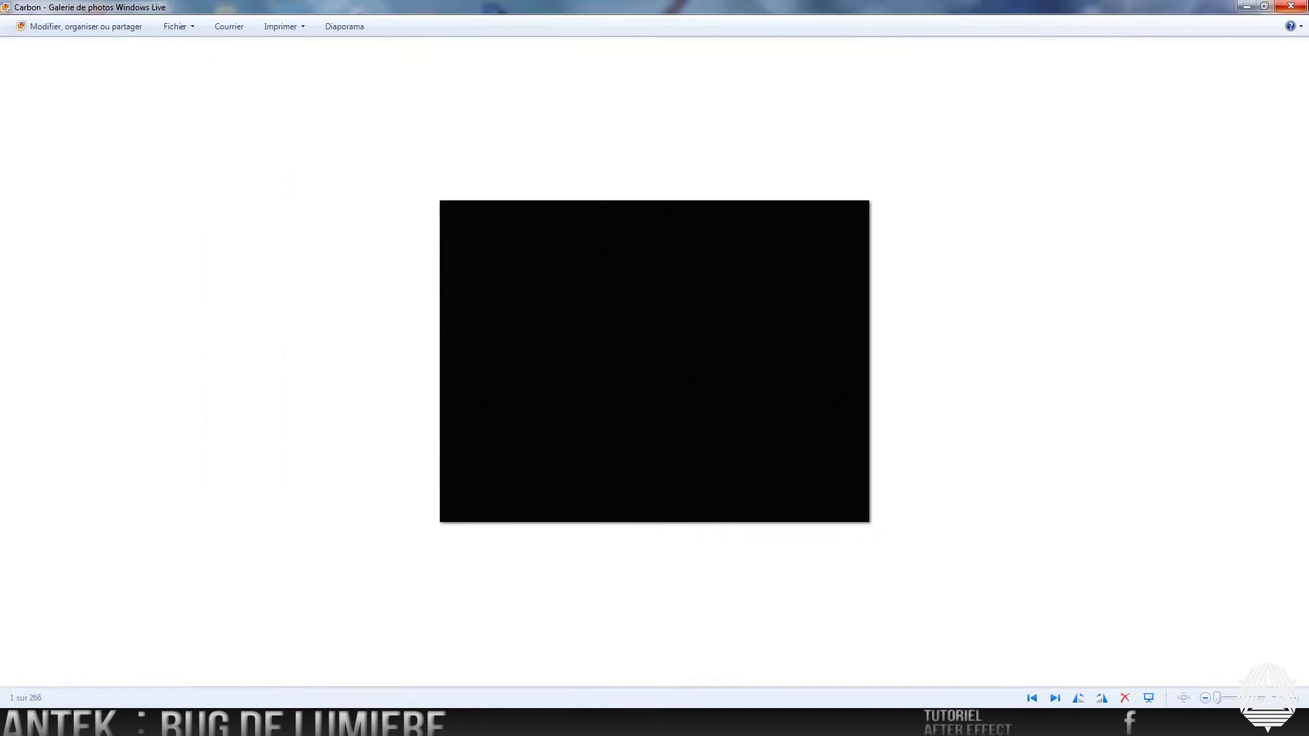
left_click(1295, 6)
Import Carbon.jpg from the texture folder into the project and place it as the first layer of the tuto composition.
left_click_drag(1188, 501, 122, 318)
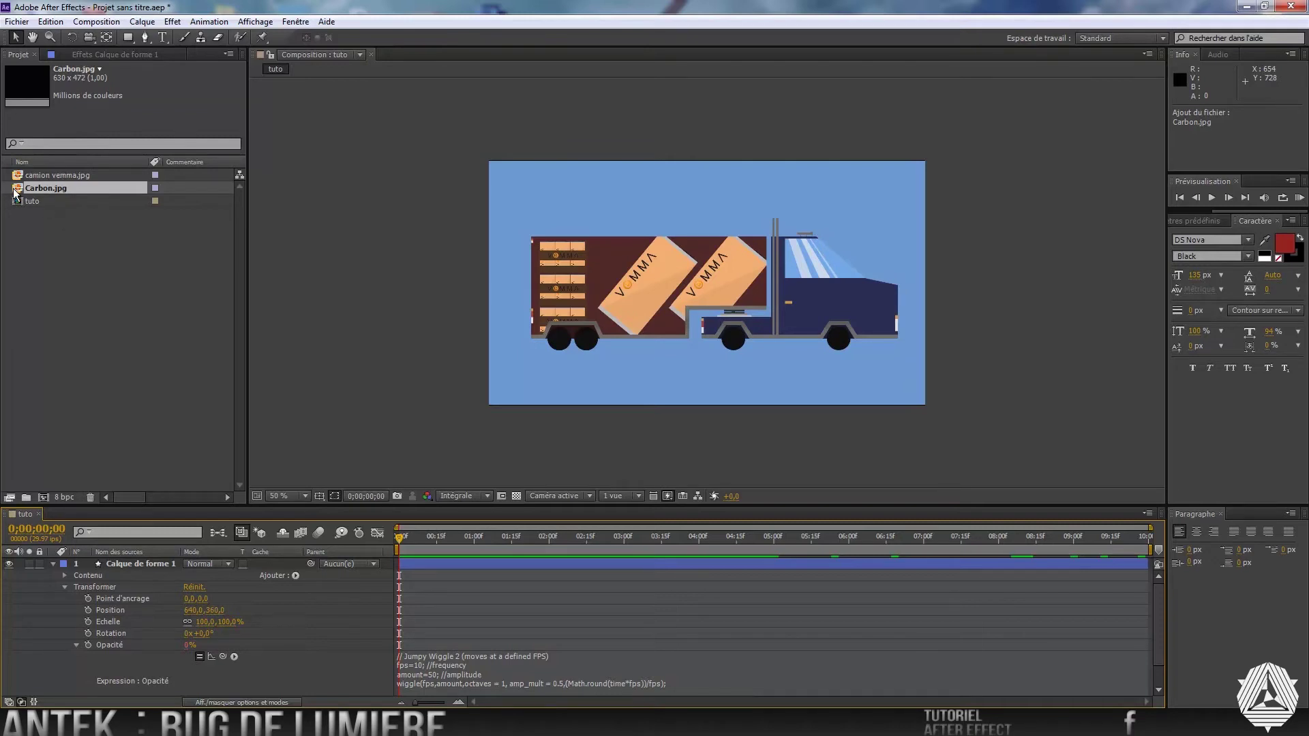
left_click_drag(20, 194, 95, 562)
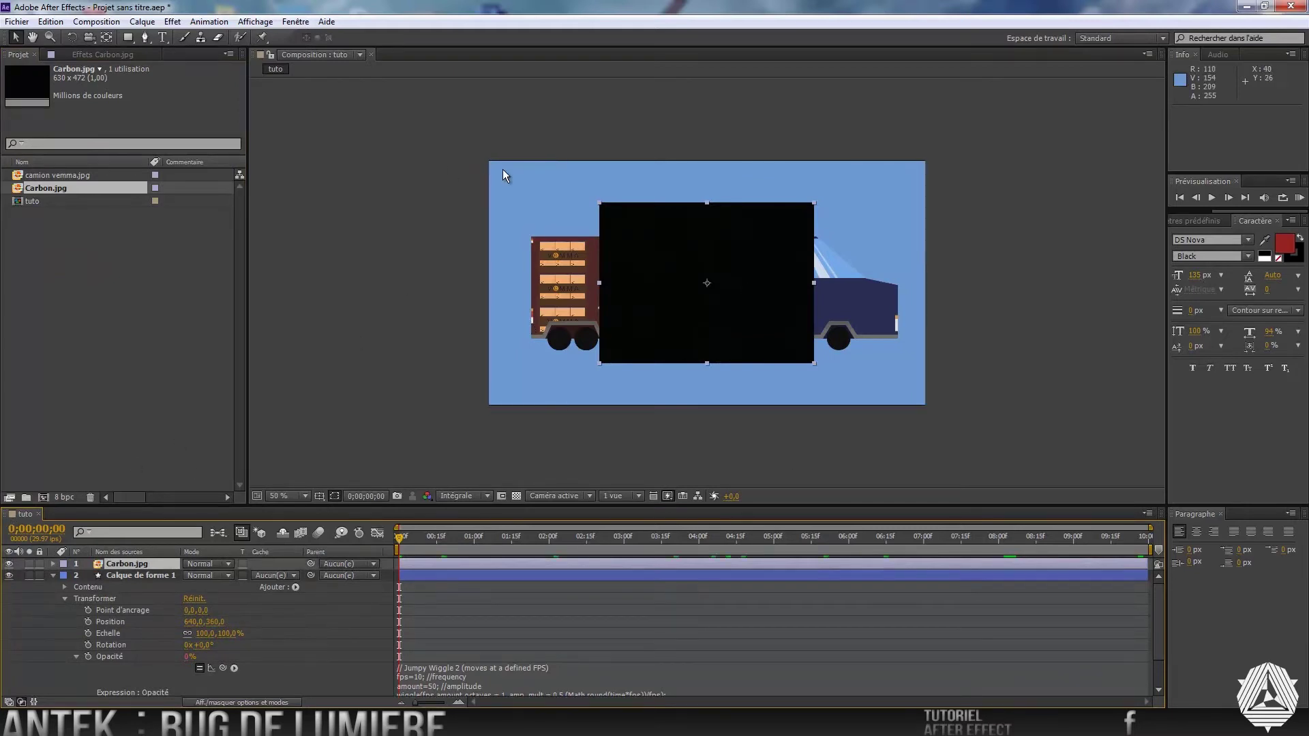
Stretch the Carbon.jpg layer to fill the whole frame, and collapse and hide the shape layer below it.
left_click_drag(599, 202, 488, 160)
left_click(320, 611)
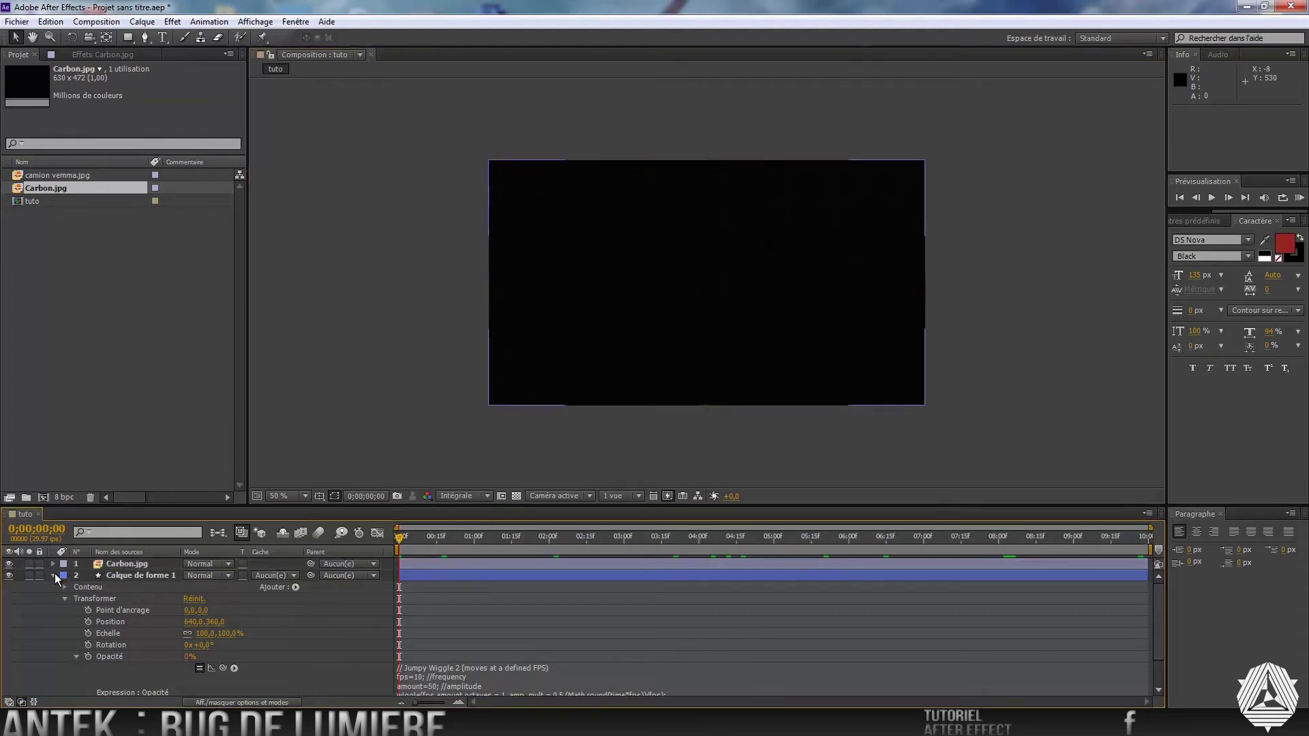
left_click(55, 575)
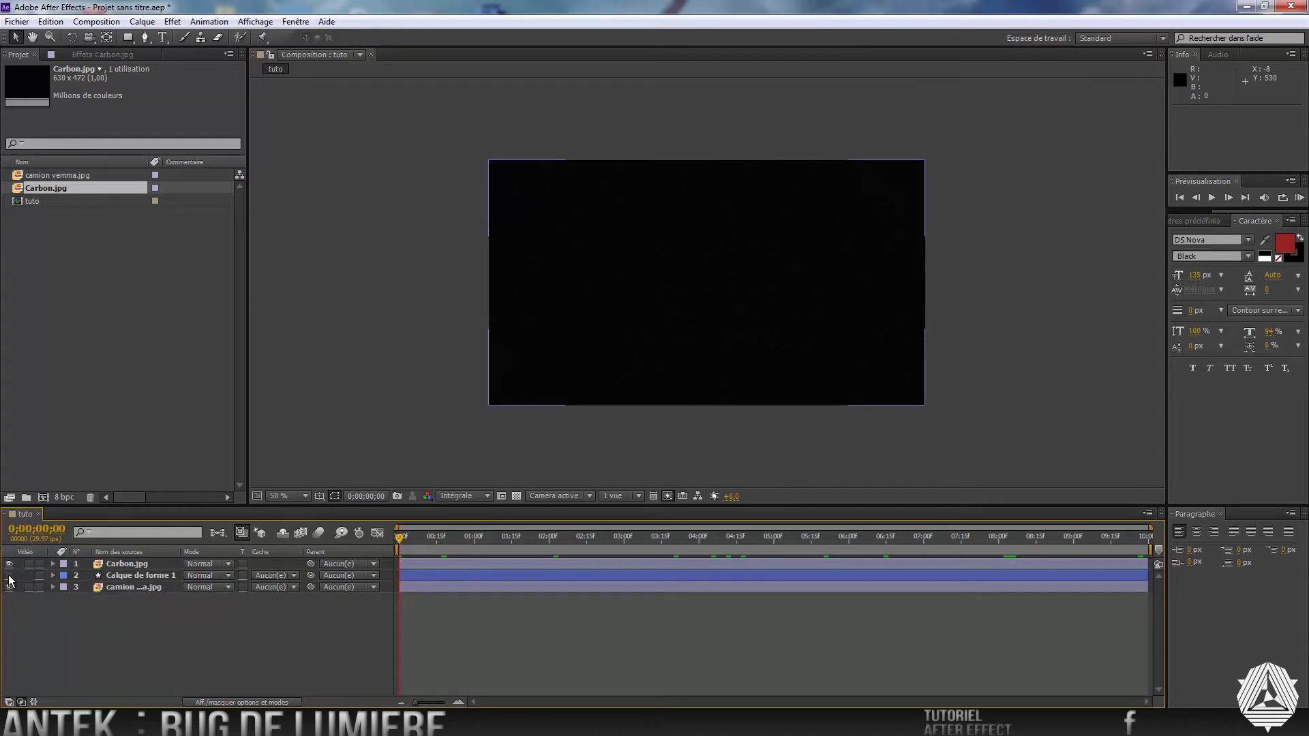
left_click(9, 576)
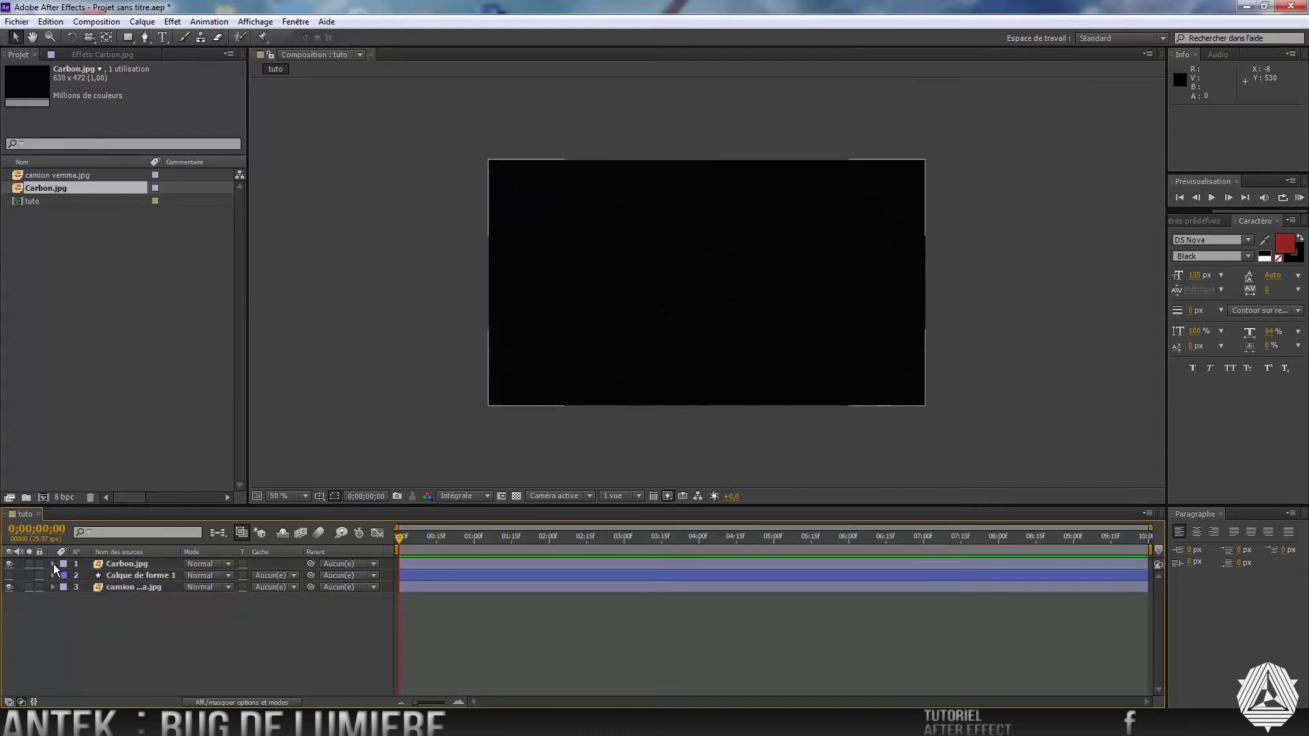
Add the copied Jumpy Wiggle 2 code as an expression on the Carbon.jpg layer's opacity and check the first frames.
left_click(53, 563)
left_click(64, 576)
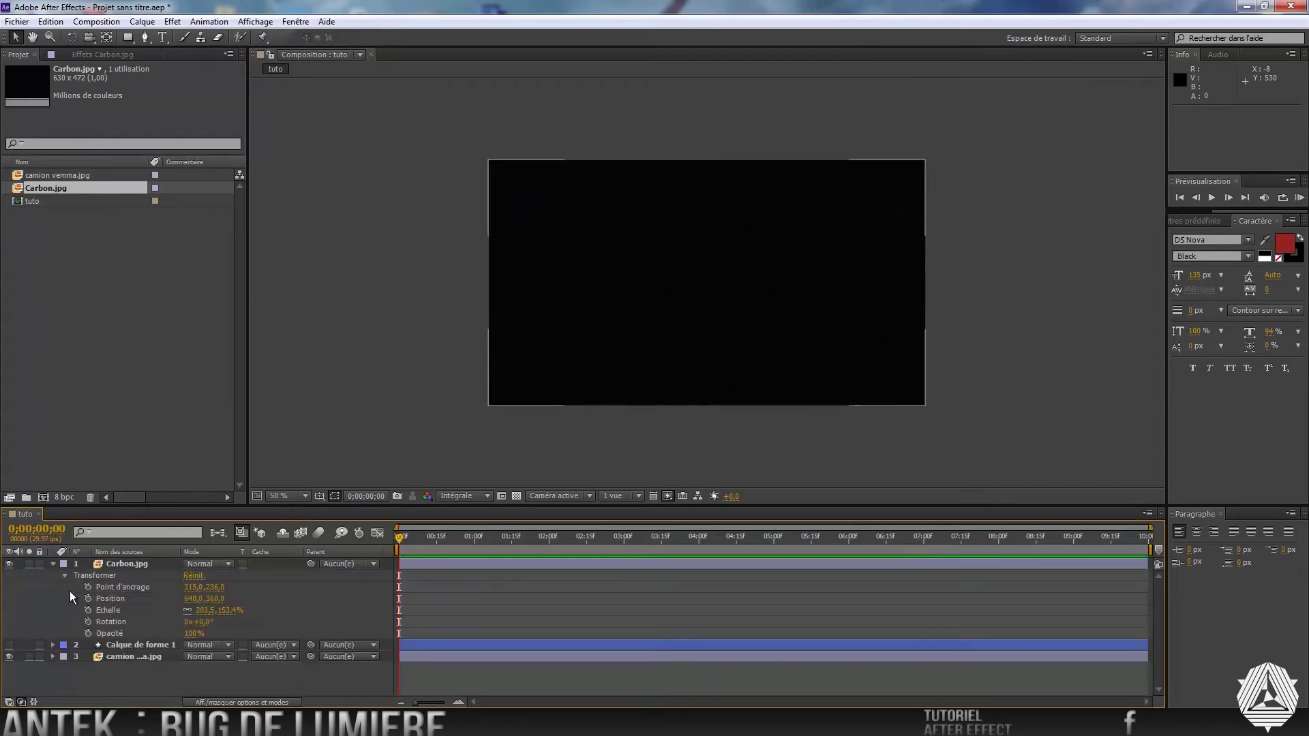
left_click(88, 636, "alt")
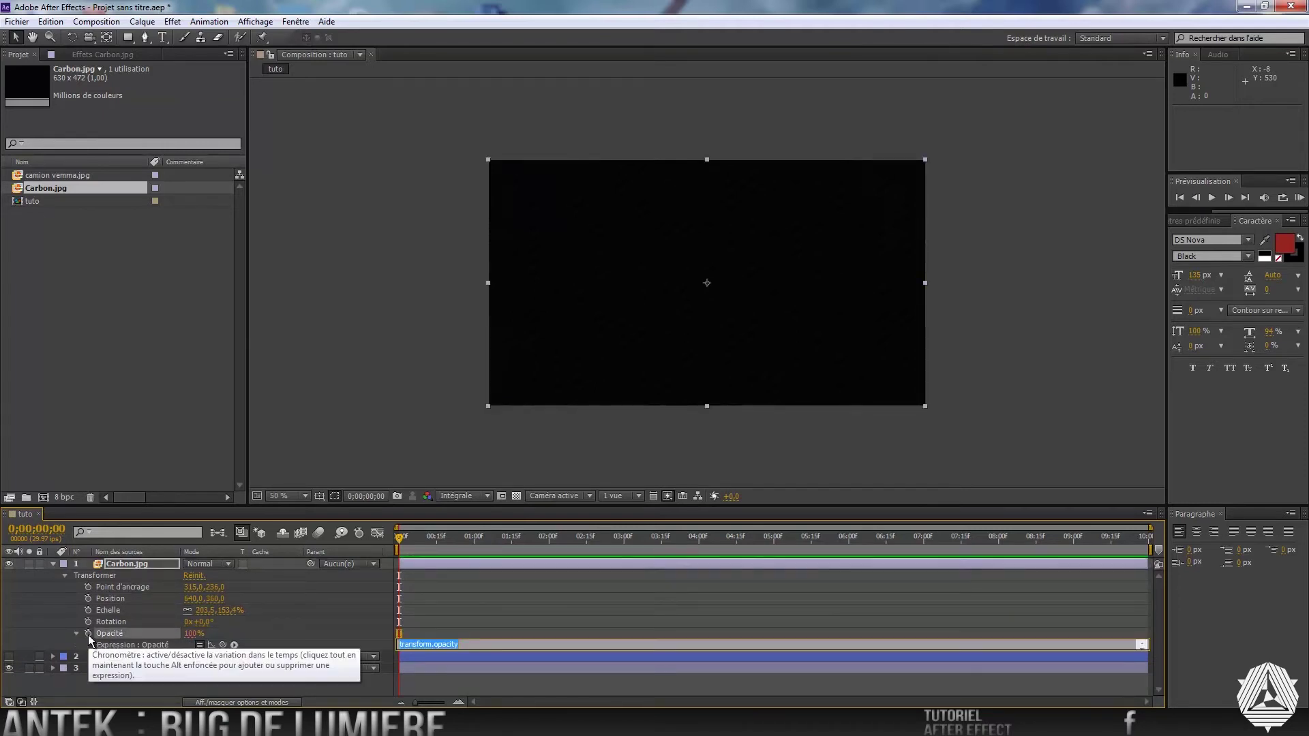
type("wiggle(fps,amount,octaves = 1, amp_mult = 0.5,(Math.round(time*fps))/fps);")
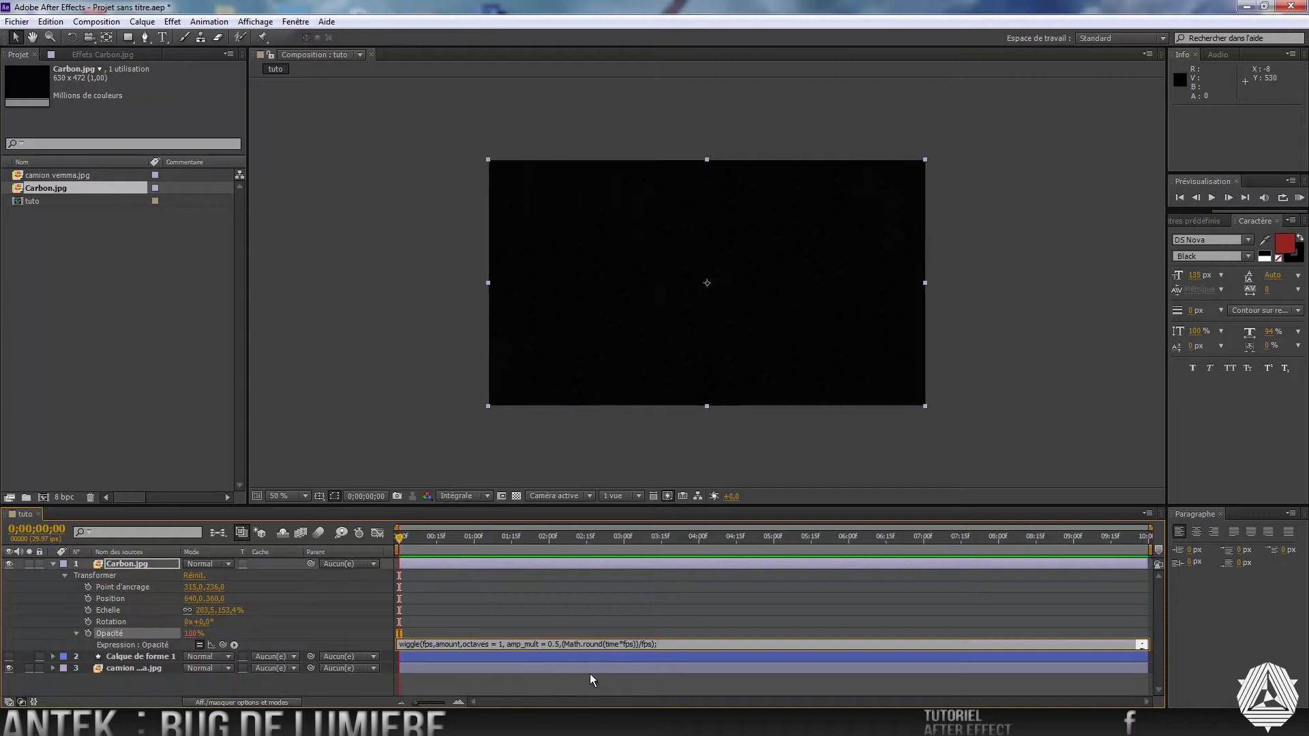
left_click(315, 623)
left_click(403, 537)
left_click_drag(403, 538, 363, 551)
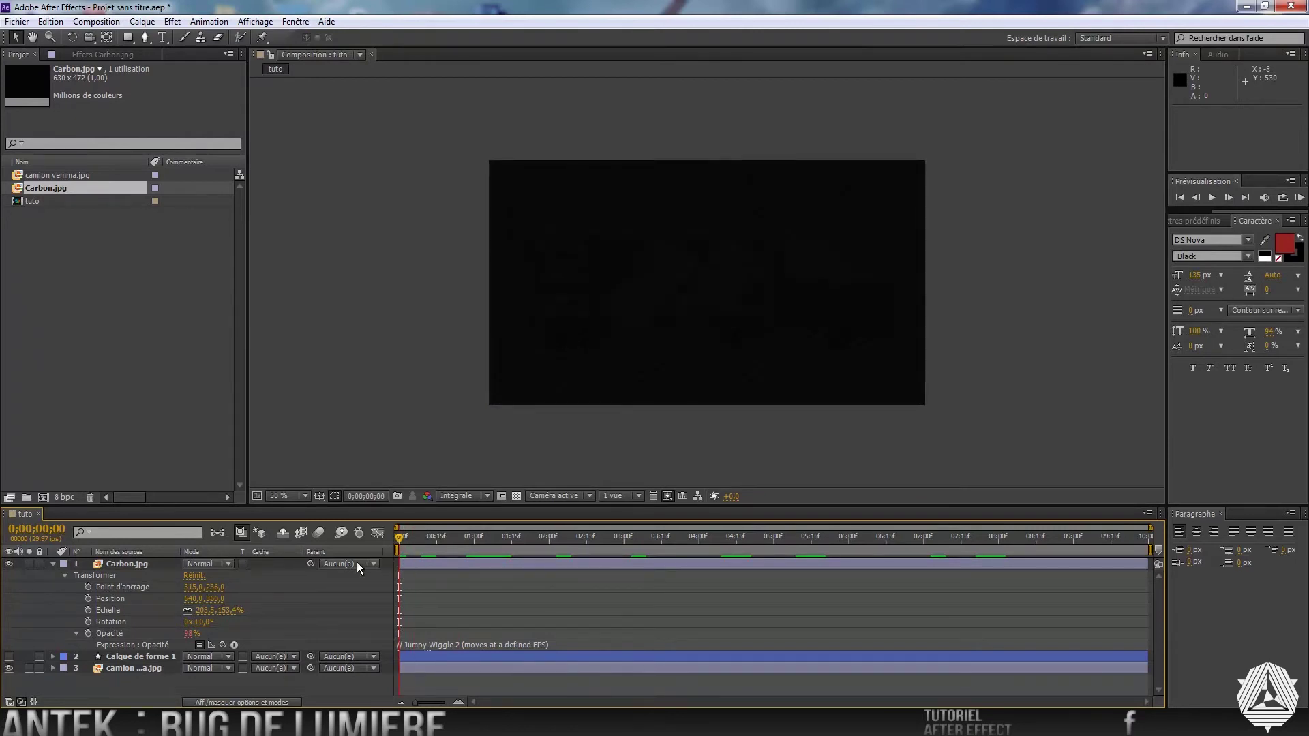
Set the Carbon.jpg layer's opacity to 18% and scrub the timeline to about 3 seconds to check the flicker.
left_click(192, 634)
type("18")
key("Return")
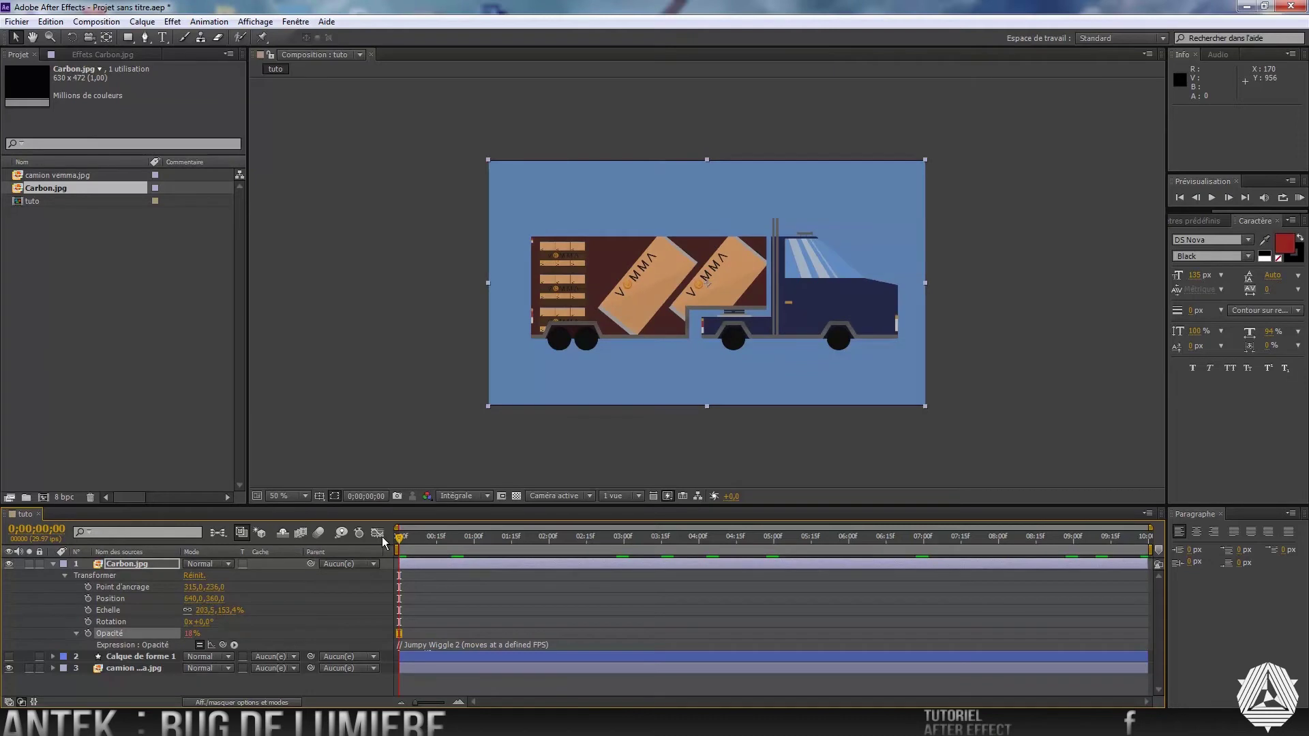
left_click_drag(400, 542, 624, 550)
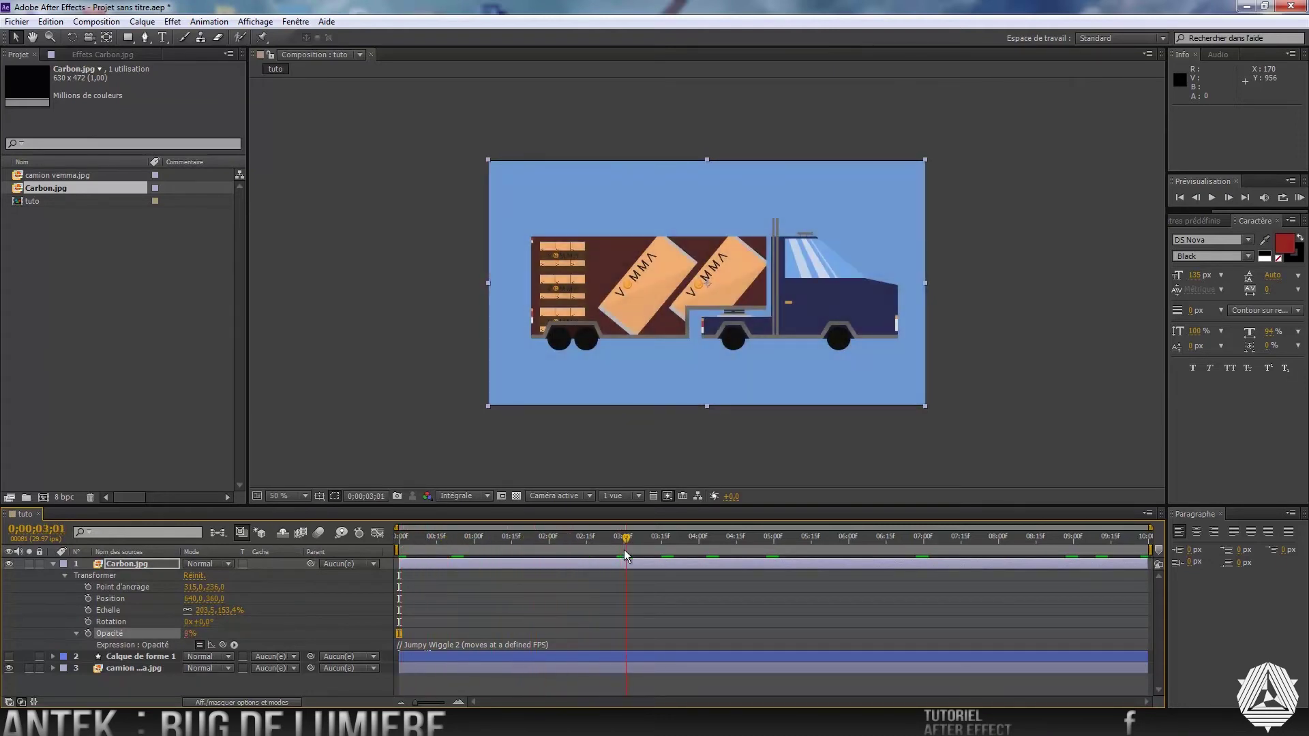
Expand the Carbon.jpg layer's opacity expression and set its fps frequency to 10.
left_click(421, 651)
left_click(420, 660)
key("BackSpace")
type("10")
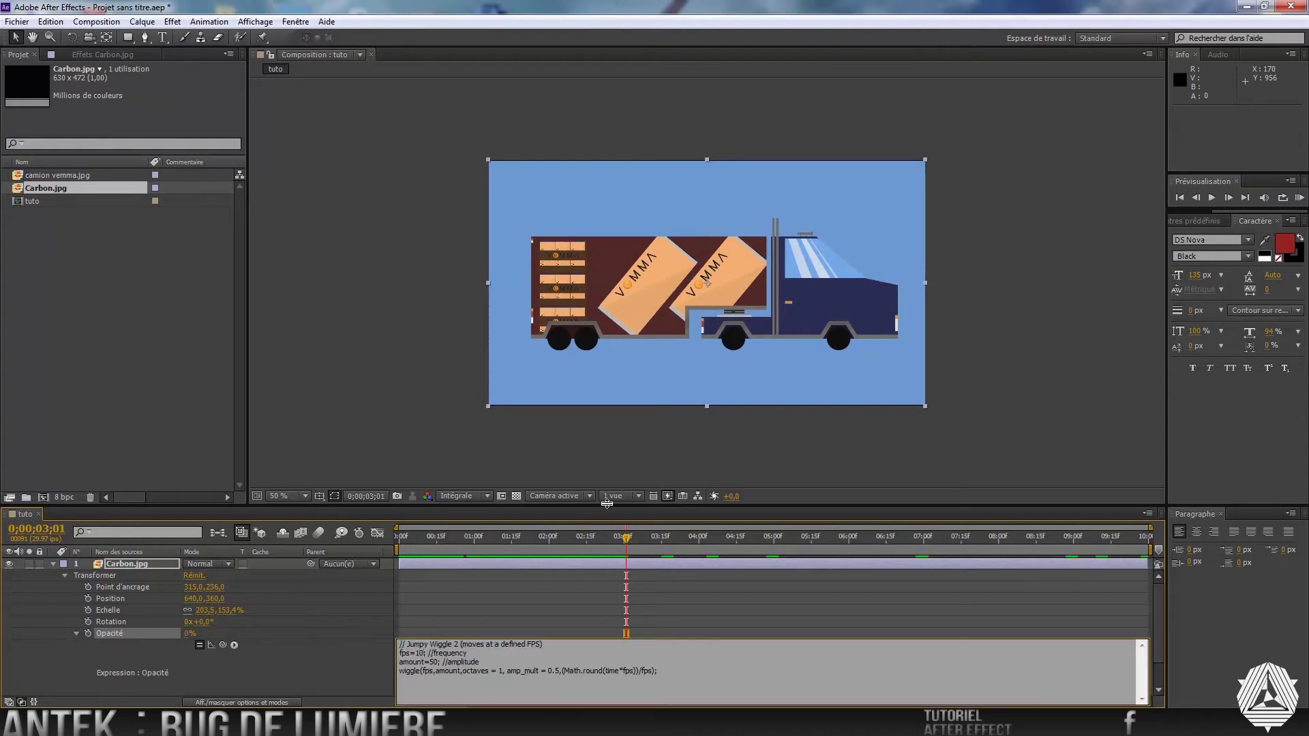
left_click(334, 632)
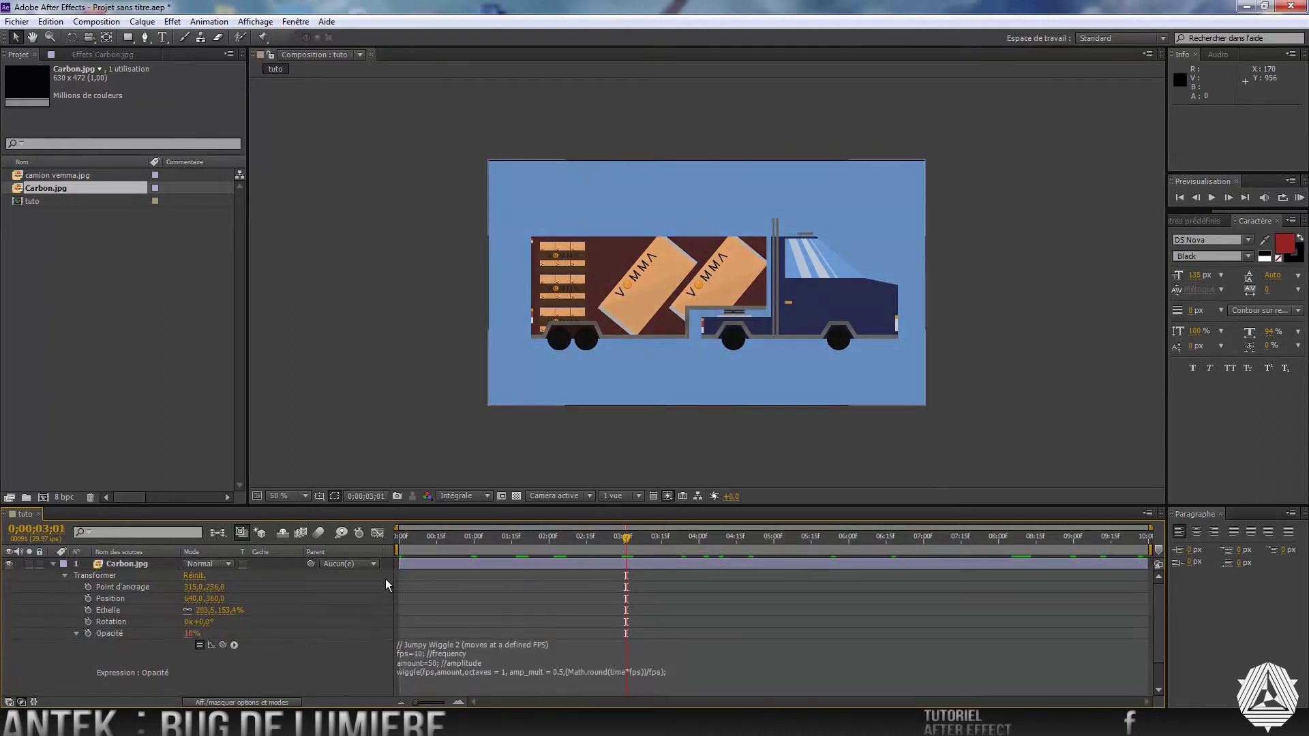
Move the playhead to 0;00;01;16, run a RAM preview of the Carbon.jpg flicker and stop it.
left_click_drag(402, 535, 515, 539)
left_click(1300, 197)
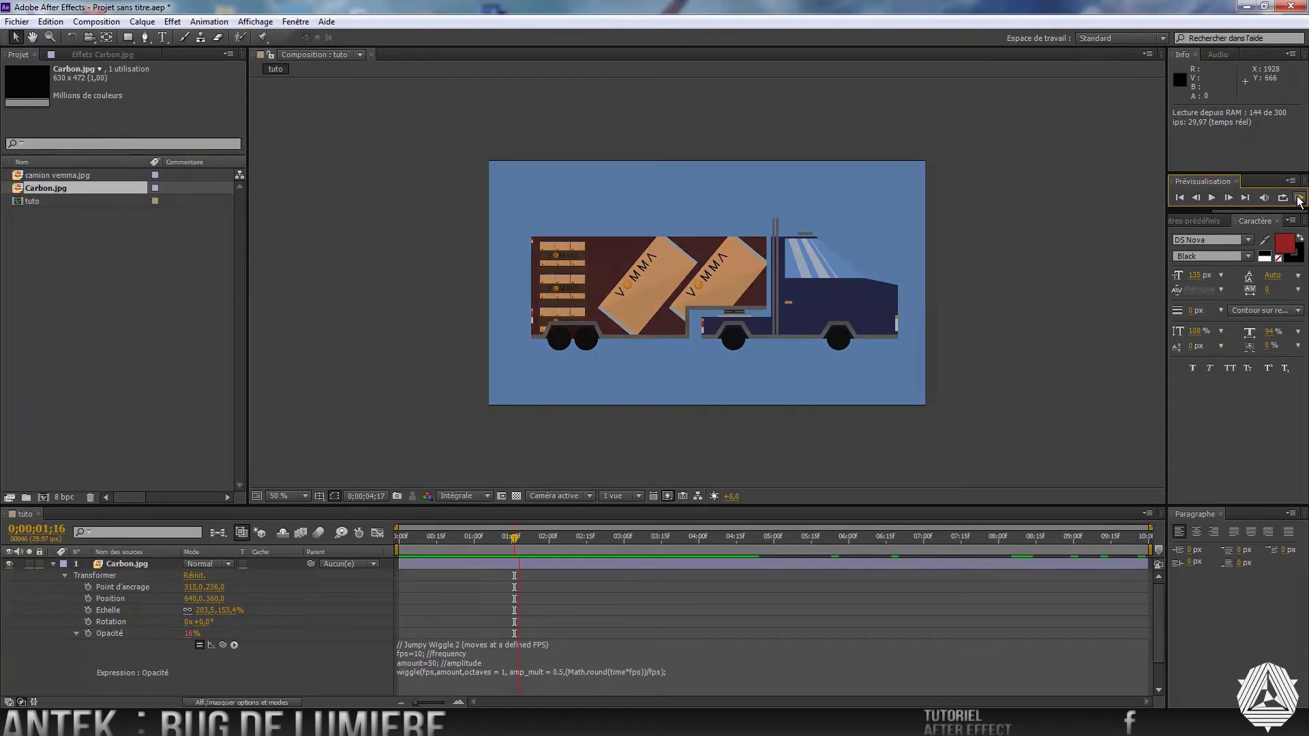
left_click(350, 670)
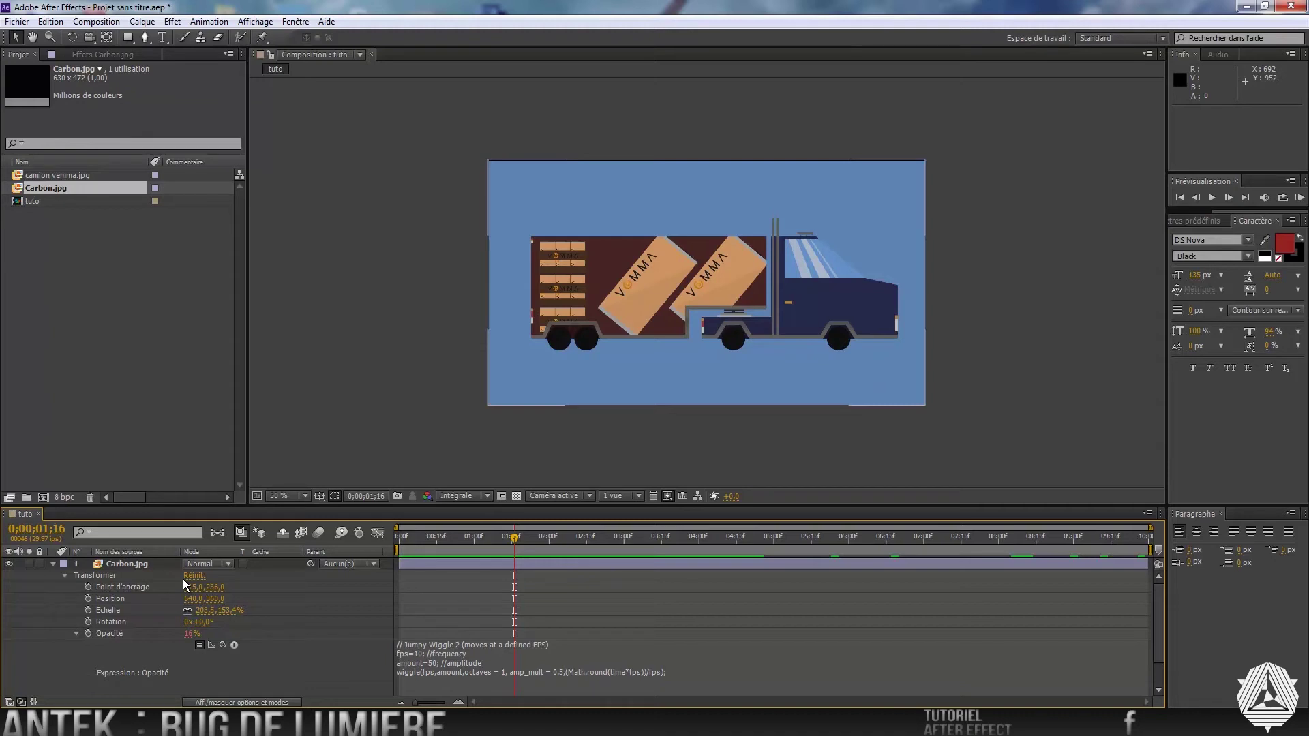
Create a text layer reading "tuto" in the composition.
right_click(304, 654)
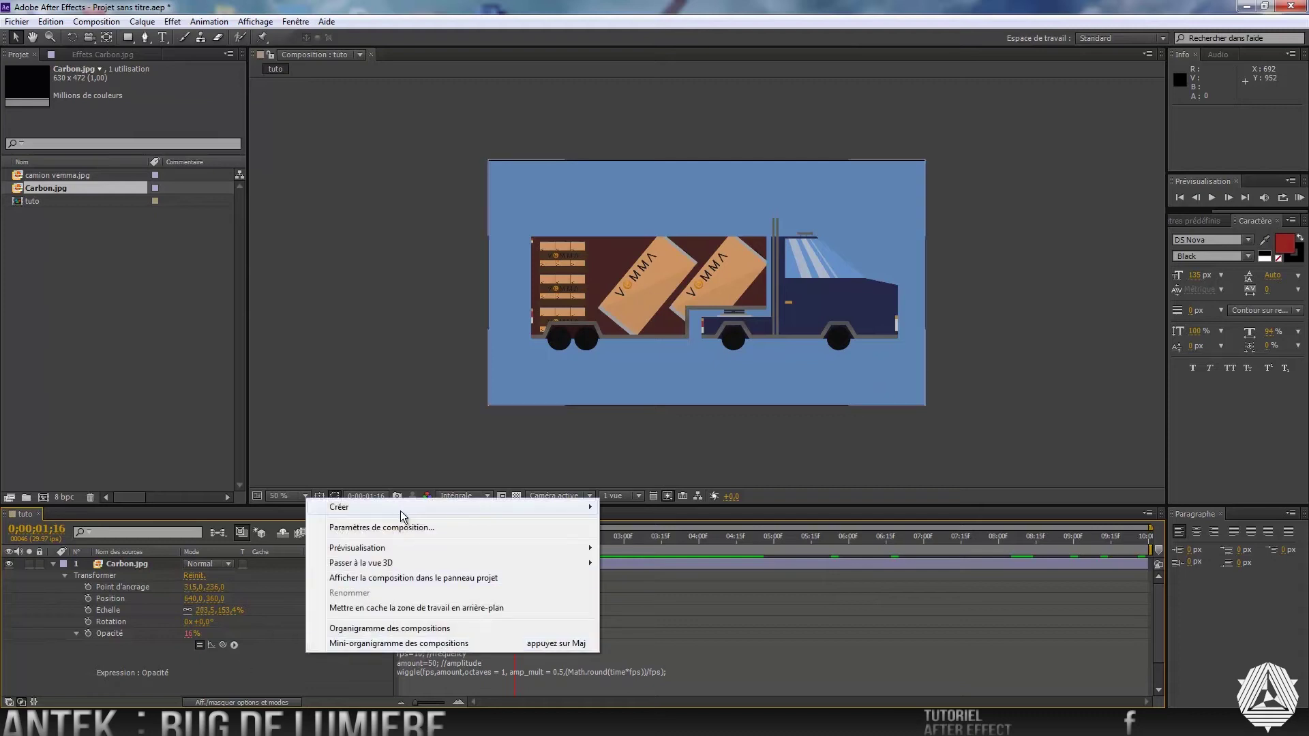
mouse_move(519, 509)
left_click(654, 528)
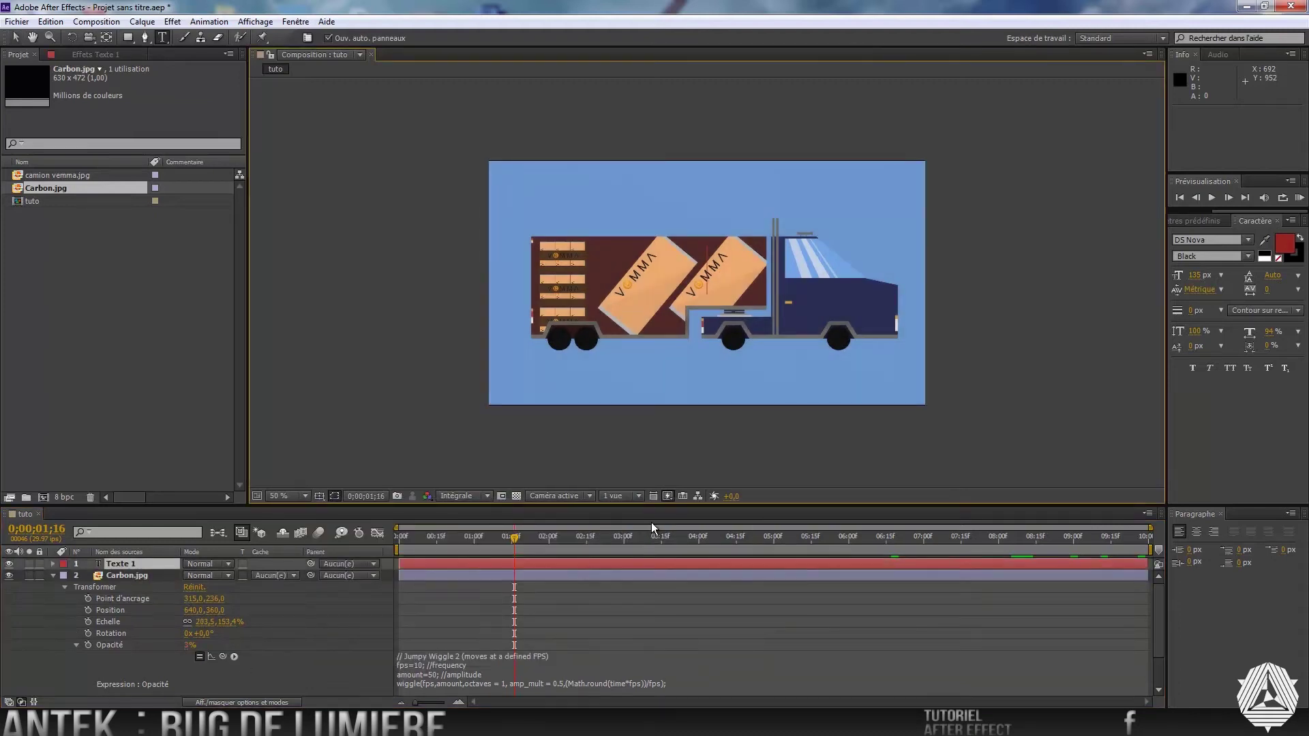
type("TUTO")
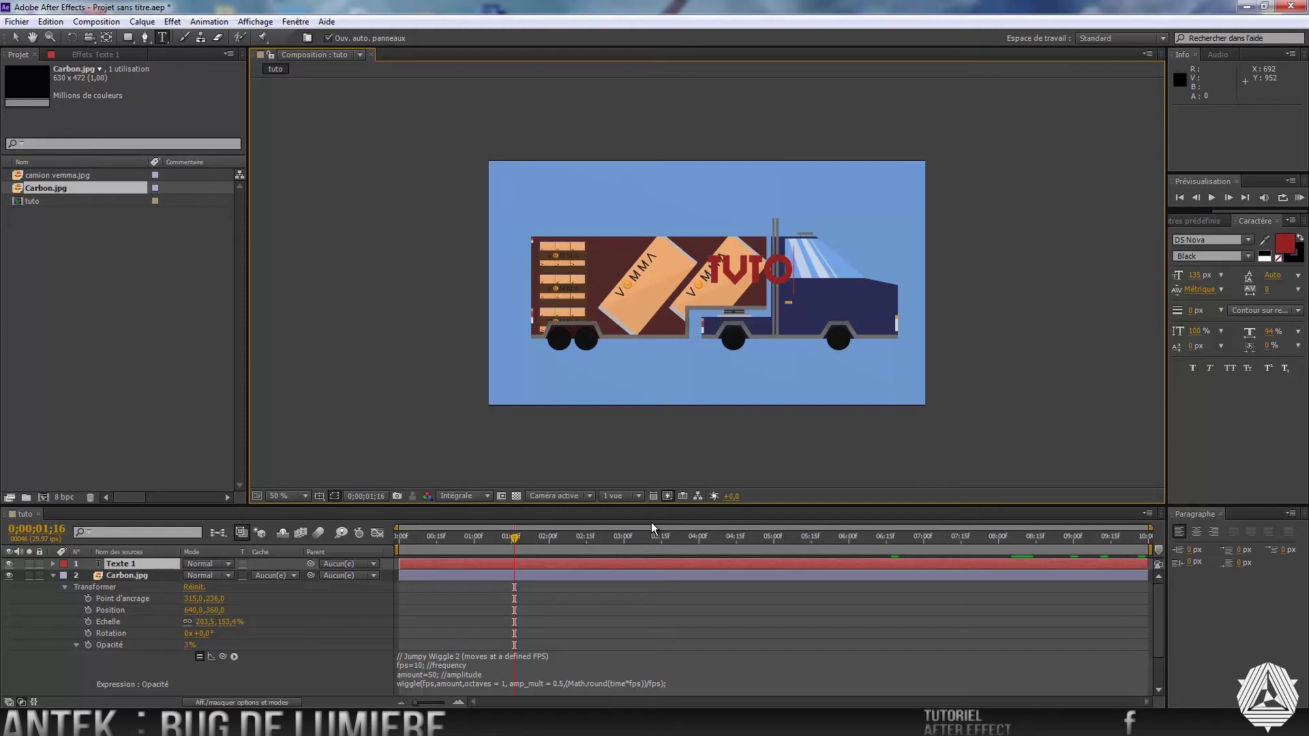
Expand the tuto text layer's transform properties and hide the Carbon.jpg layer.
left_click(52, 564)
left_click(65, 587)
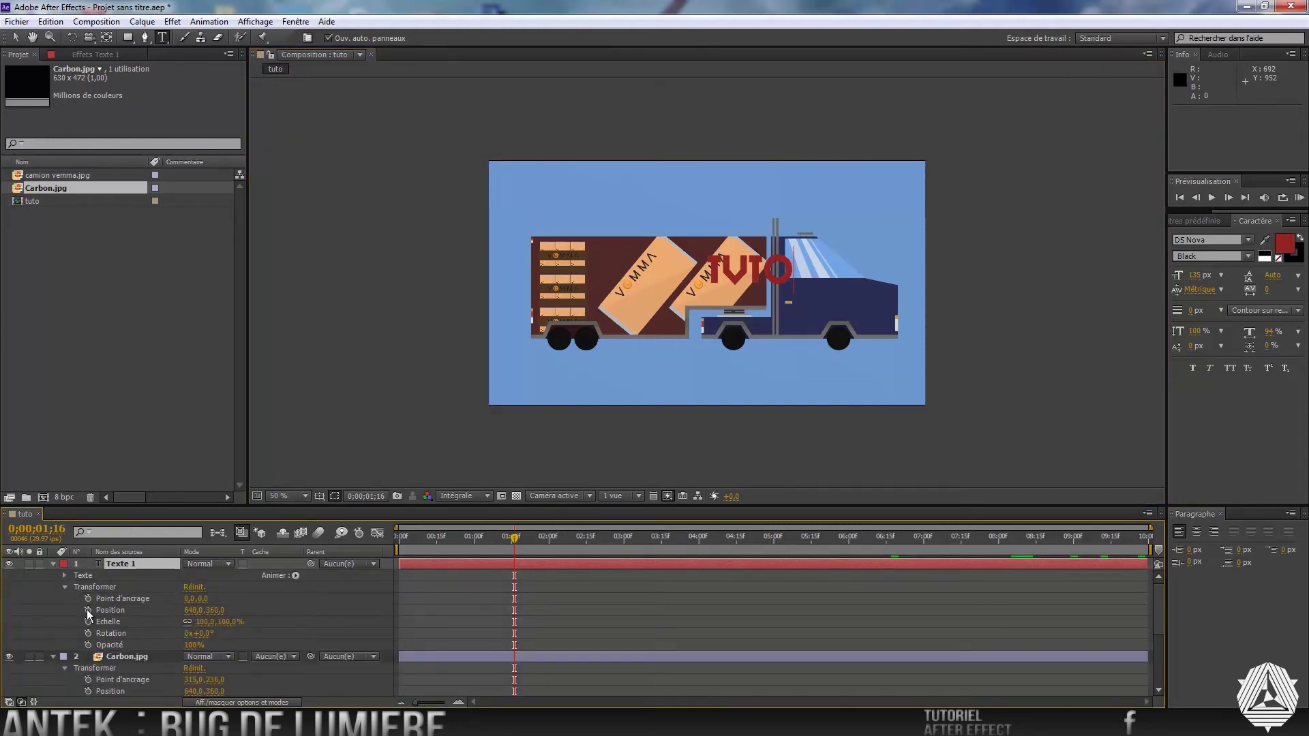
left_click(9, 657)
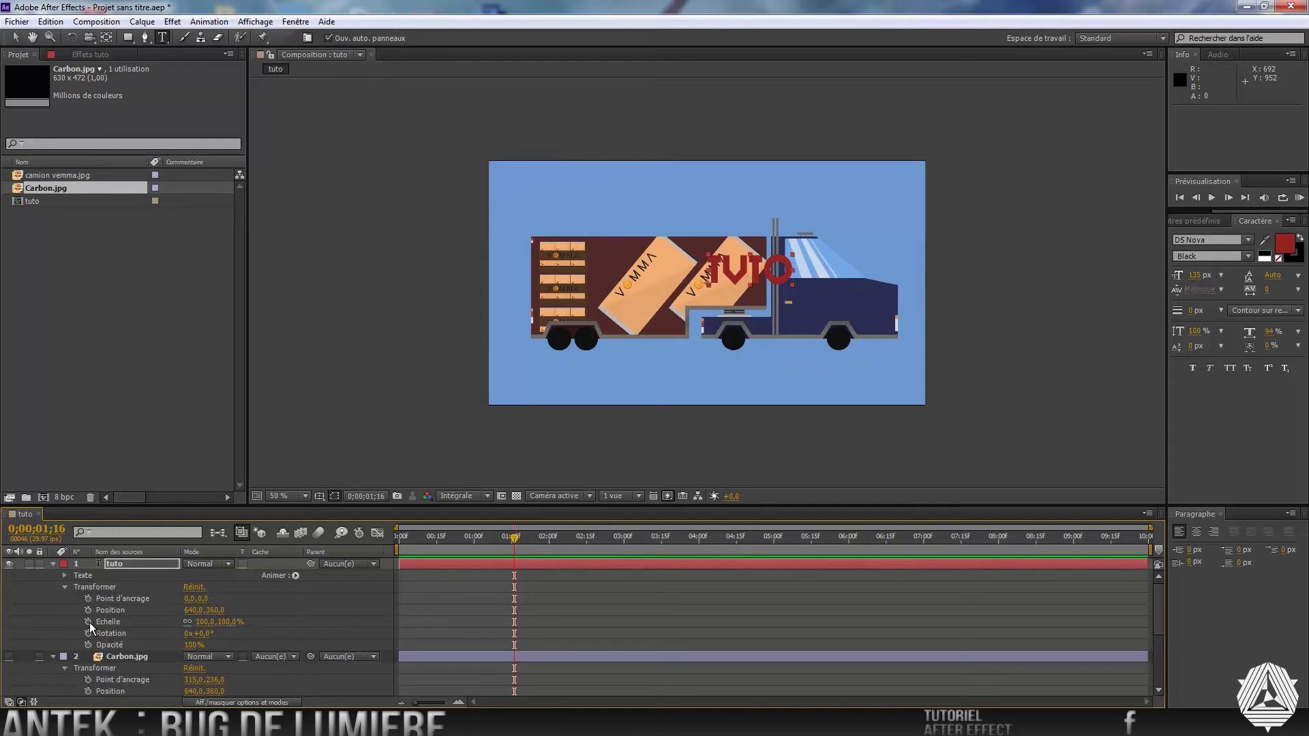
Add the Jumpy Wiggle 2 code from the expressions web page as an expression on the tuto layer's position.
left_click(88, 610, "alt")
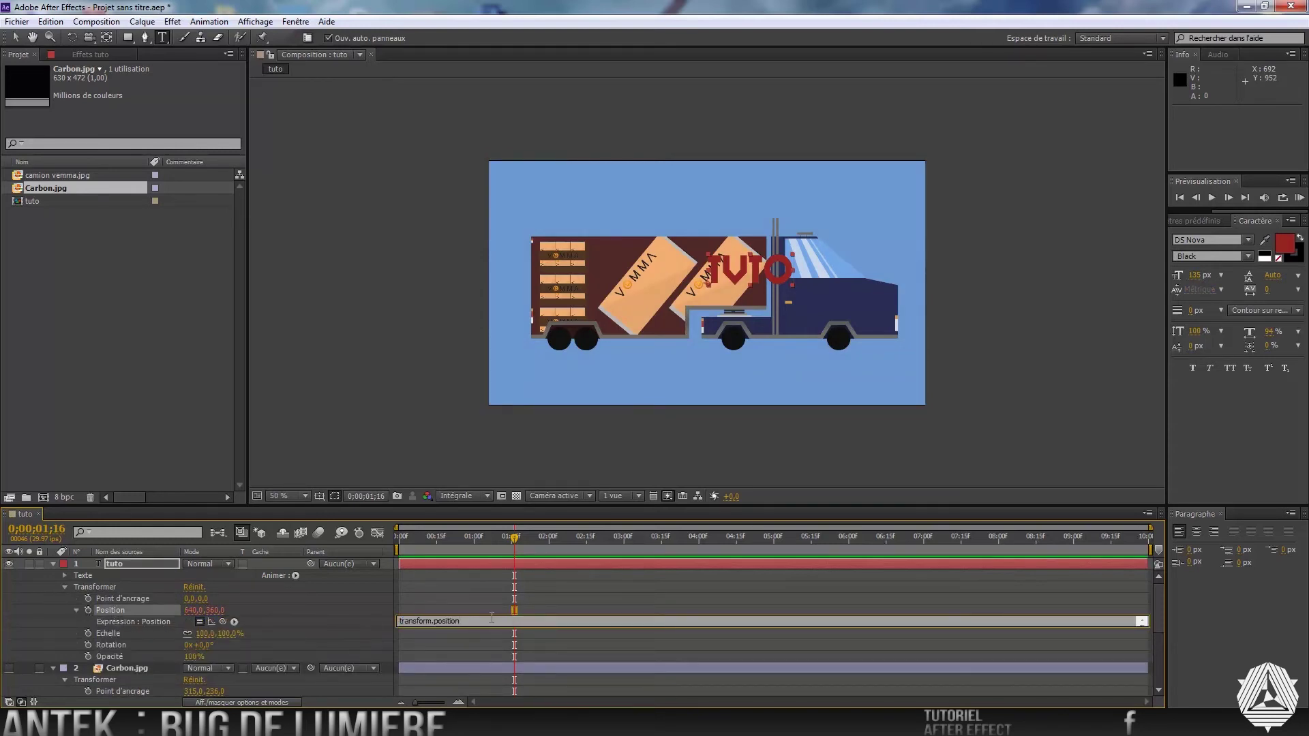
key("Right")
left_click(297, 723)
left_click(861, 23)
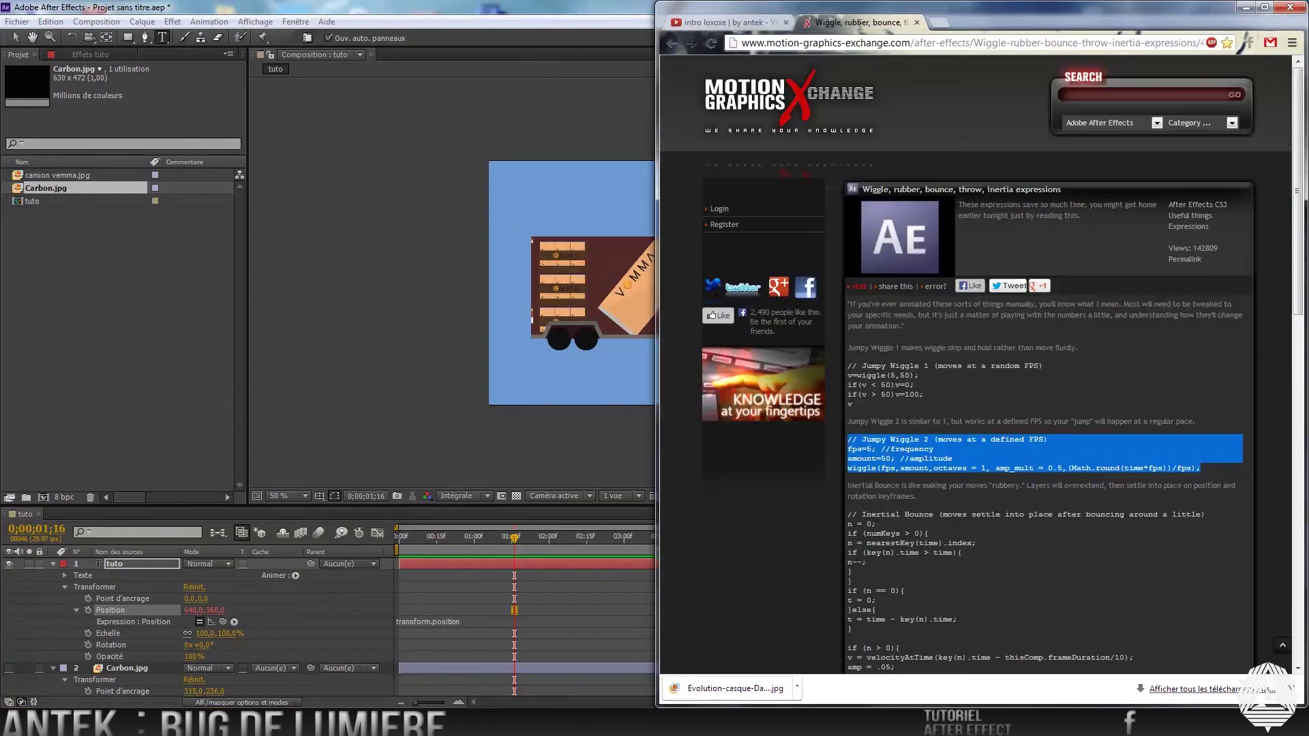
left_click(444, 623)
key("ctrl+v")
left_click(407, 583)
Scrub the timeline to 0;00;01;03 to check the text's movement, inspect the full position expression and collapse the layer.
left_click(408, 537)
left_click_drag(410, 534, 481, 563)
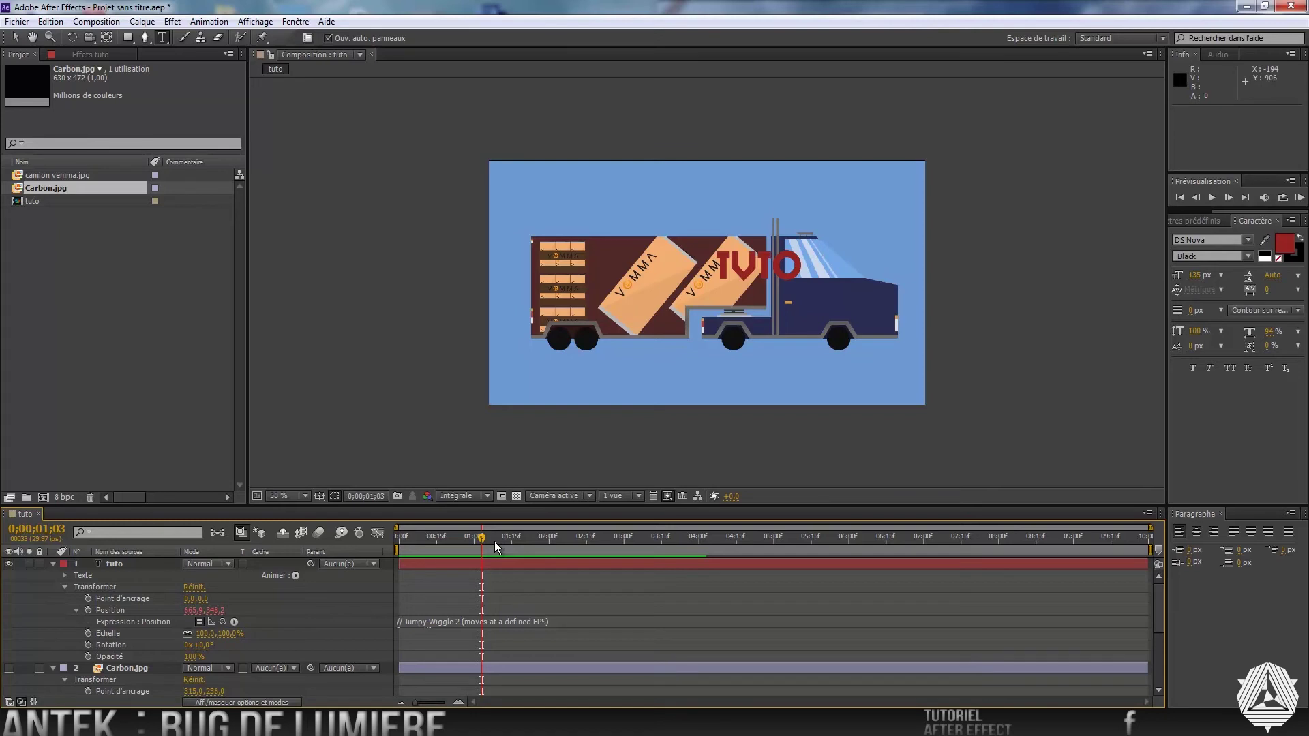
left_click(432, 628)
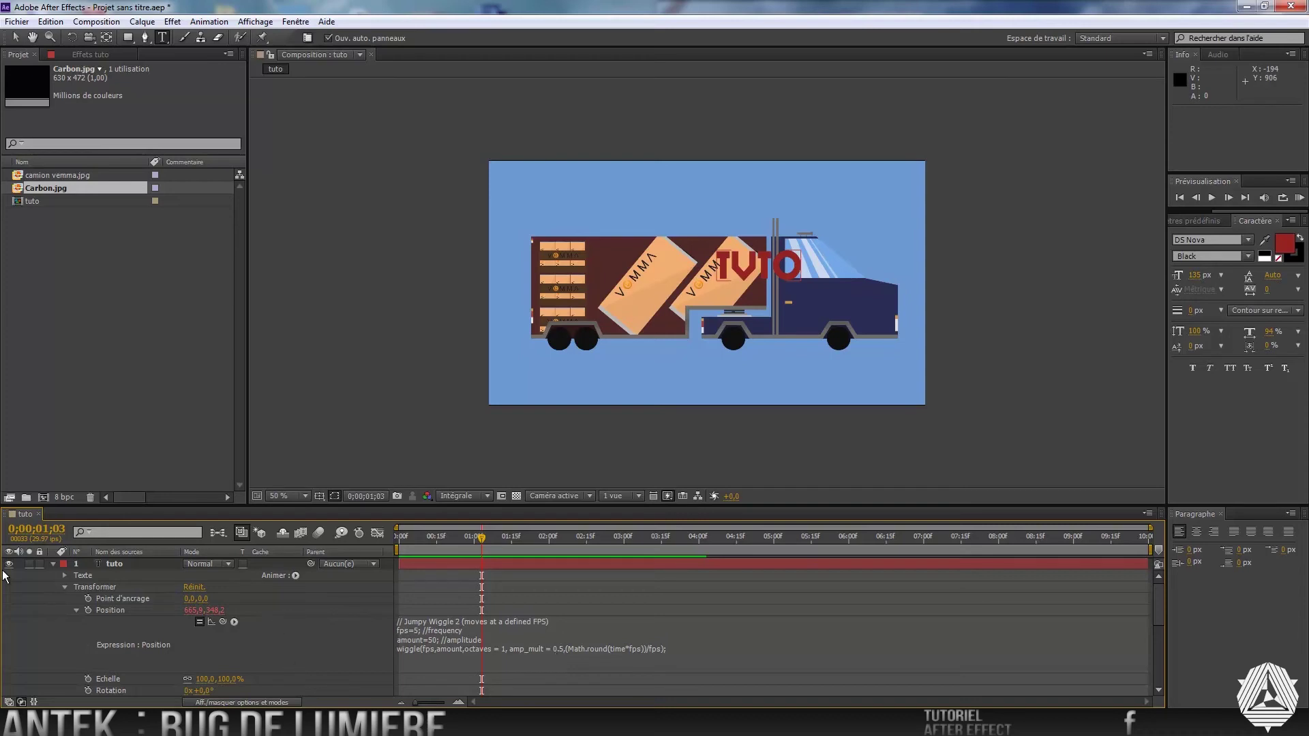
left_click(52, 563)
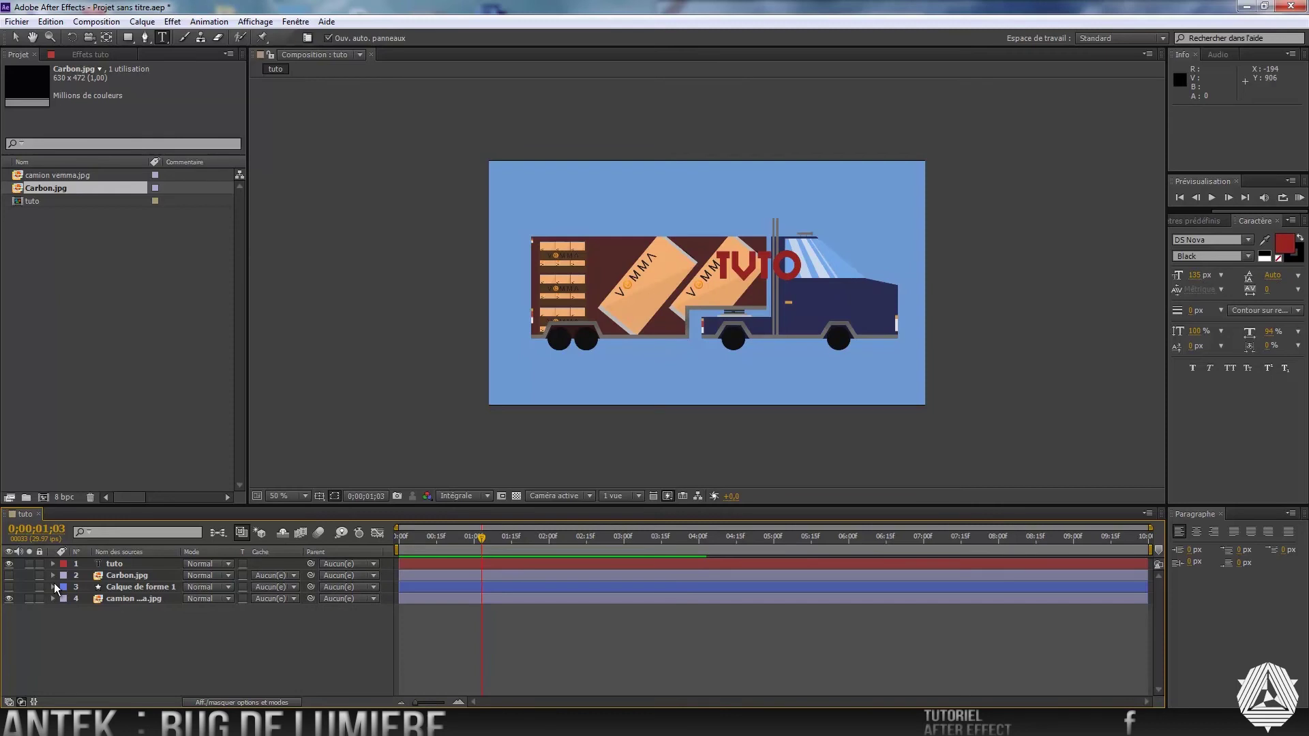
left_click(172, 22)
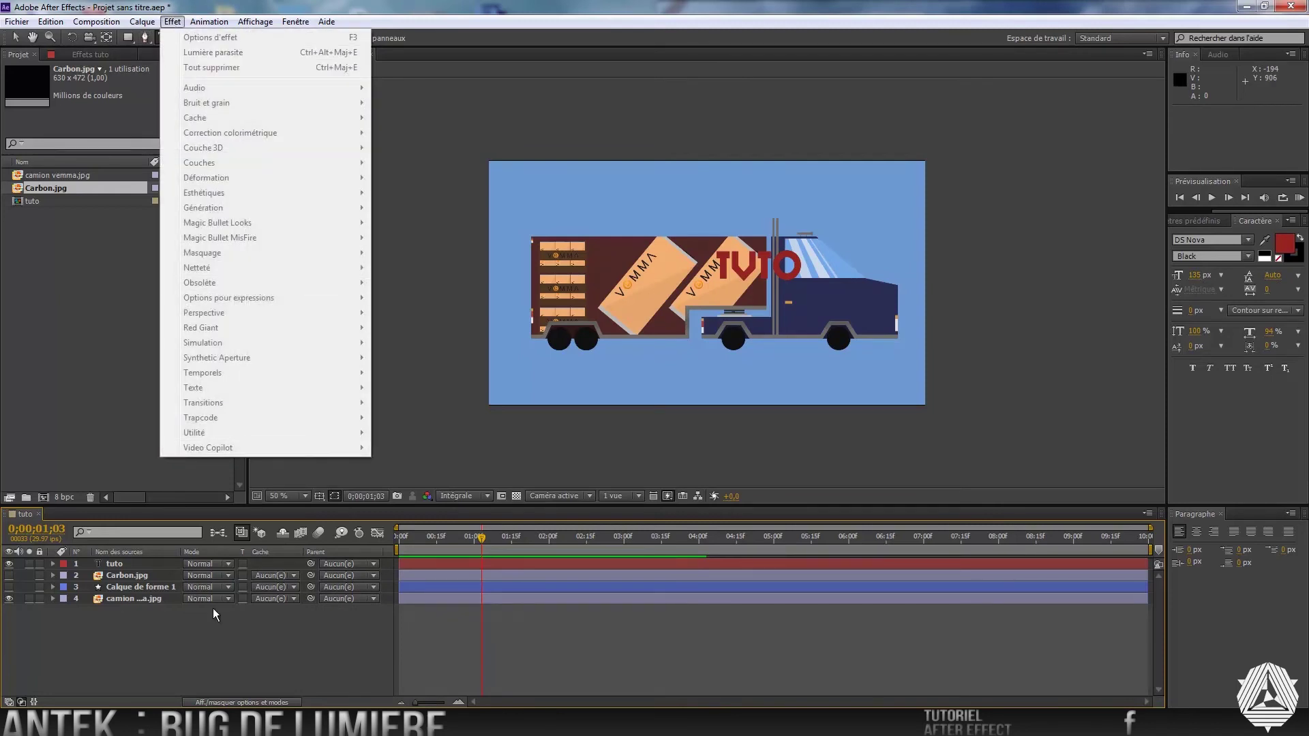
left_click(216, 678)
left_click(148, 565)
left_click(173, 21)
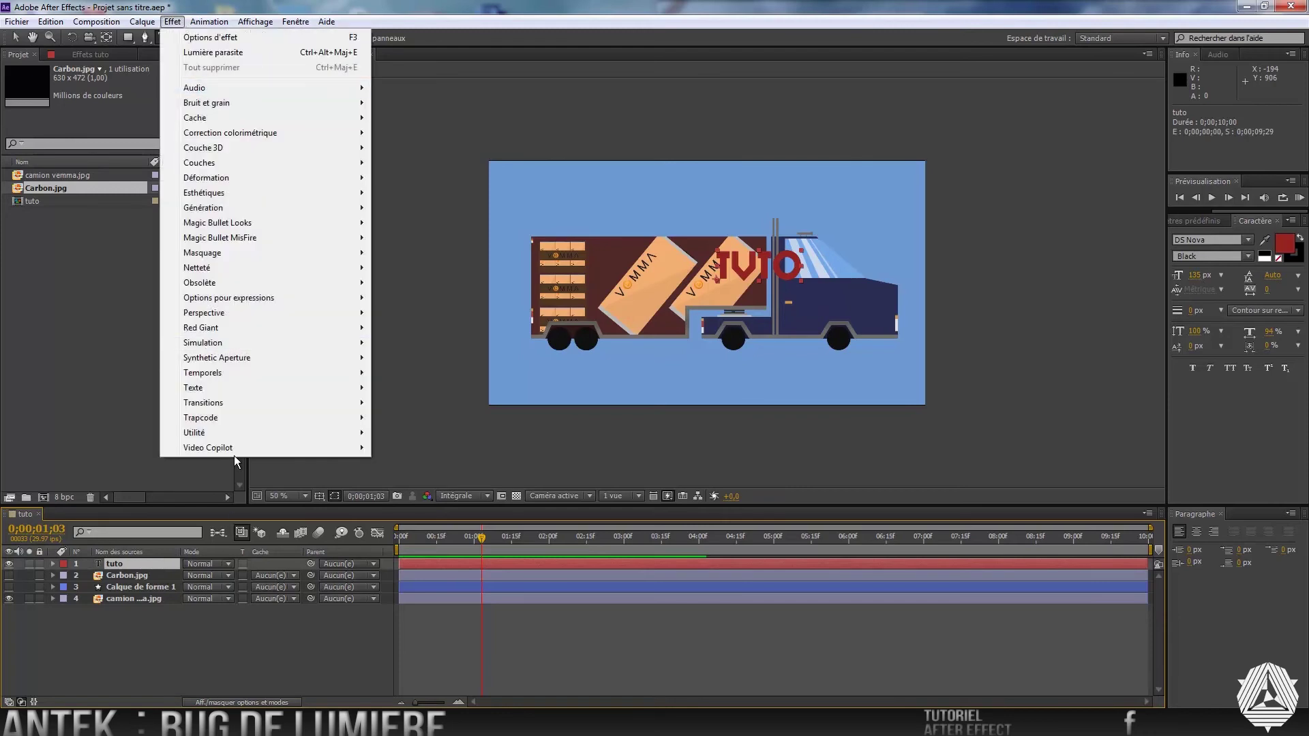
left_click(256, 640)
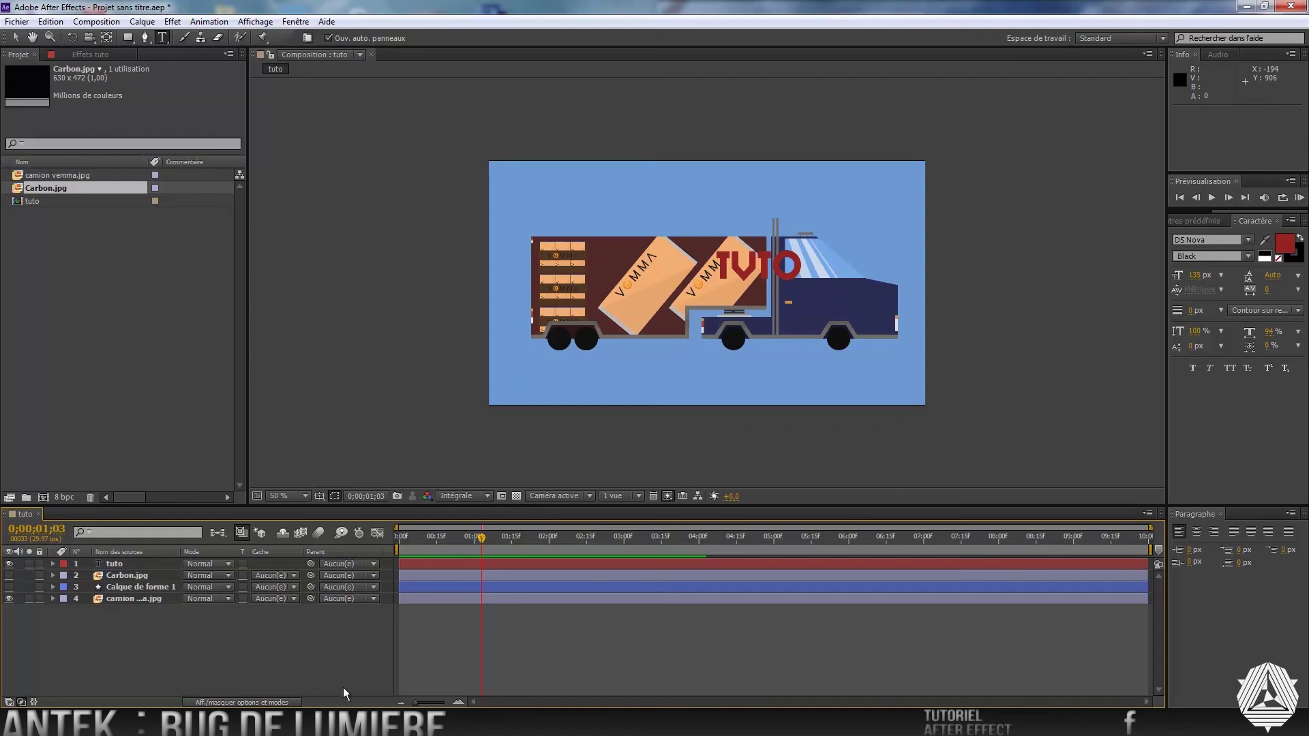
left_click(53, 564)
left_click(53, 564)
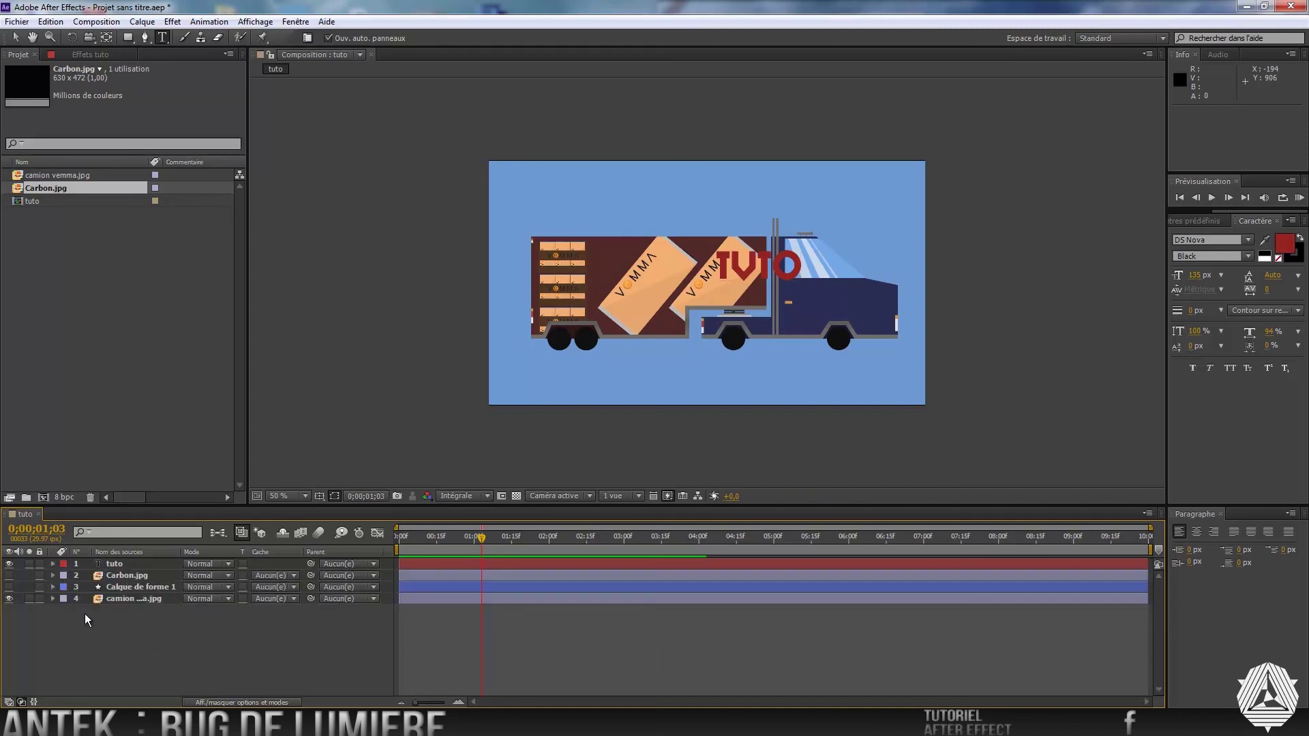